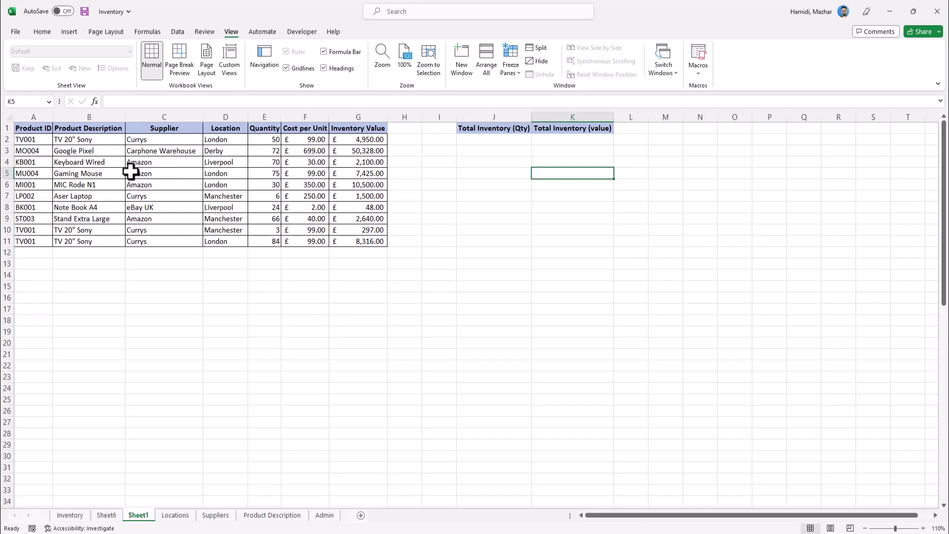
Total the Quantity column in J2 with =SUM(E2:E11), giving 480.
{"action": "left_click", "coordinate": [161, 196]}
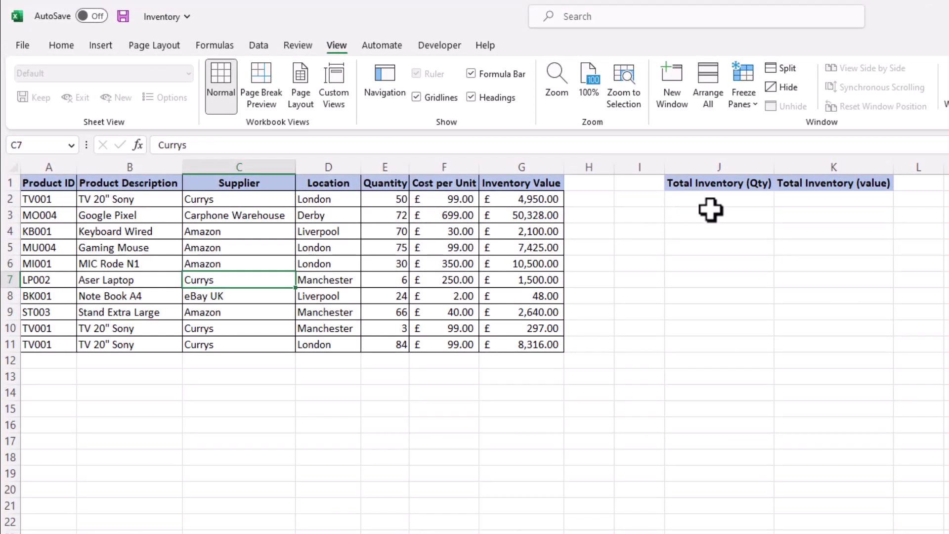
{"action": "left_click", "coordinate": [712, 202]}
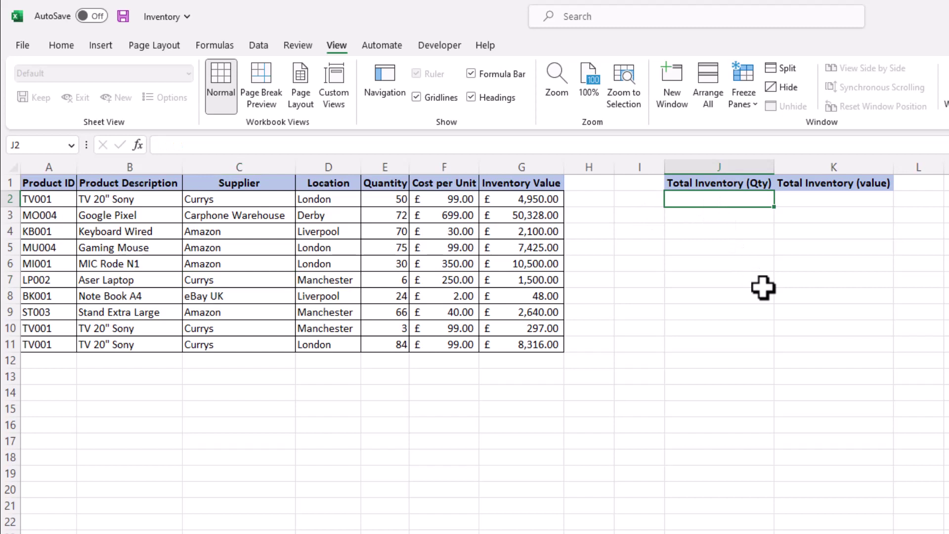
{"action": "type", "text": "="}
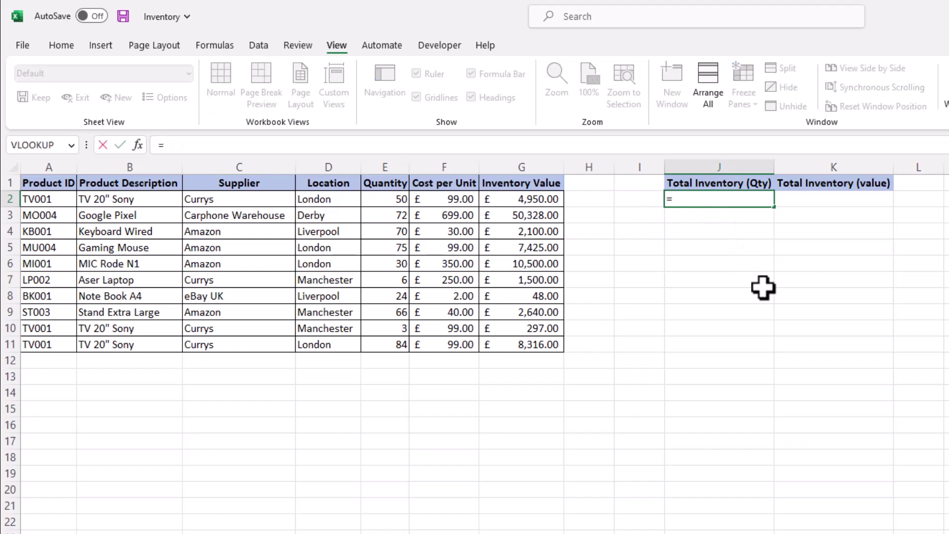
{"action": "type", "text": "sum"}
{"action": "key", "text": "Tab"}
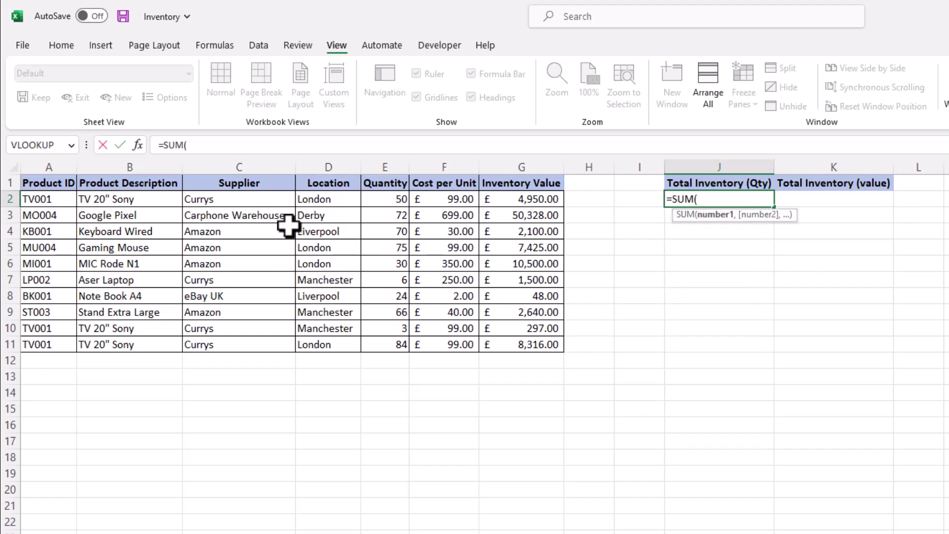
{"action": "left_click_drag", "start_coordinate": [394, 201], "coordinate": [386, 349]}
{"action": "key", "text": "Return"}
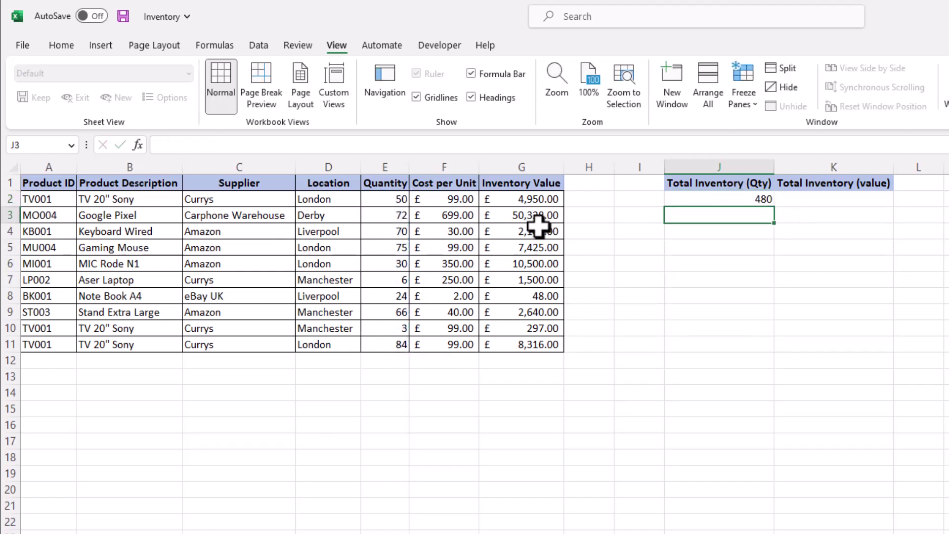
Total the Inventory Value column in K2 with =SUM(G2:G11), giving £88,104.00.
{"action": "left_click", "coordinate": [813, 200]}
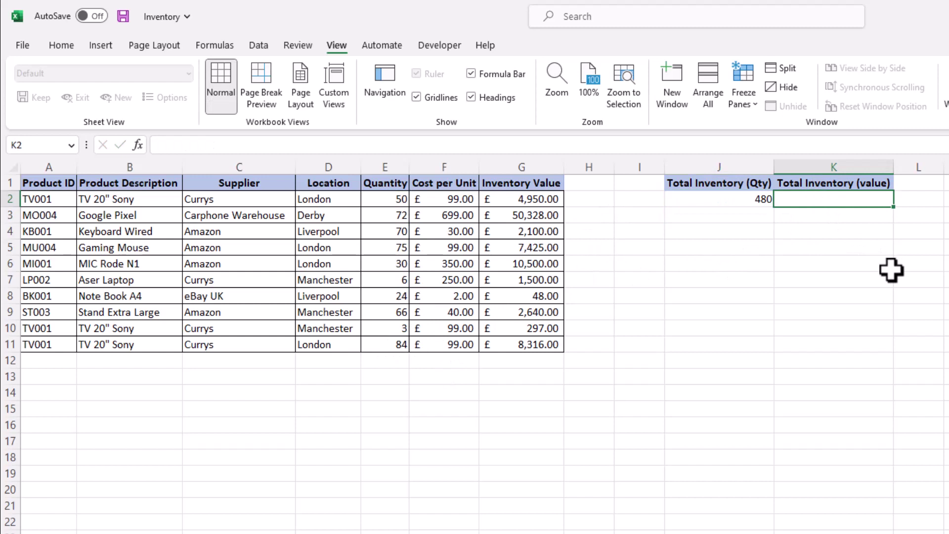
{"action": "type", "text": "=sum"}
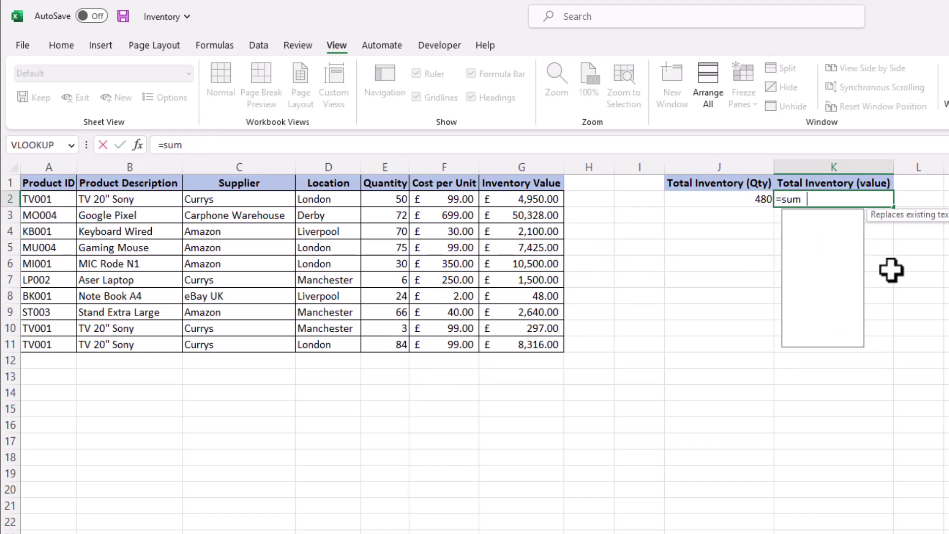
{"action": "key", "text": "Tab"}
{"action": "left_click_drag", "start_coordinate": [543, 203], "coordinate": [550, 342]}
{"action": "key", "text": "Return"}
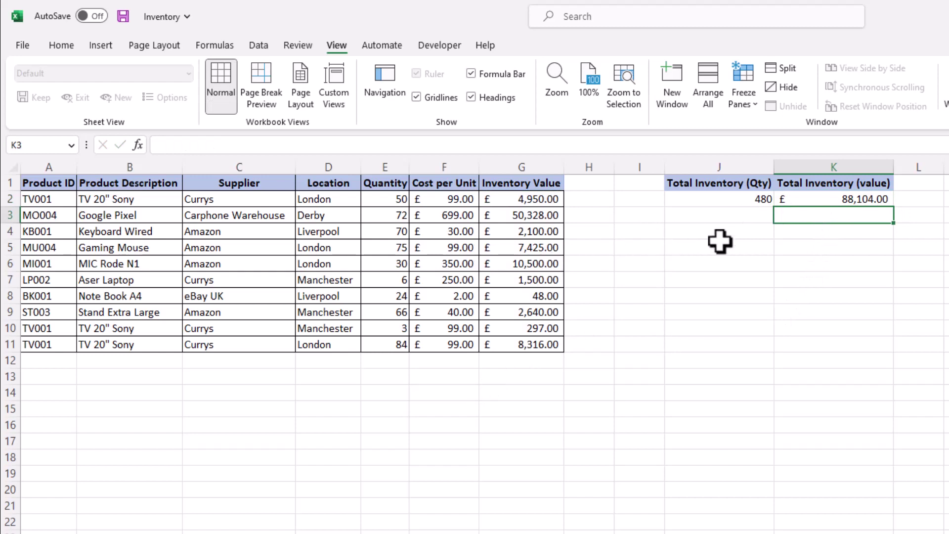
Start row 12 with product ID MO004, description Mobile and supplier Currys.
{"action": "left_click", "coordinate": [53, 362]}
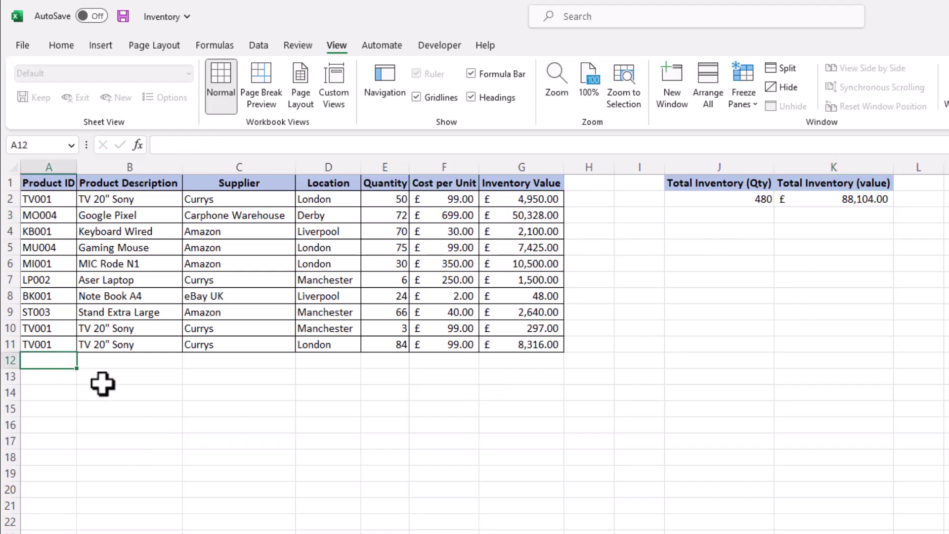
{"action": "type", "text": "MO"}
{"action": "key", "text": "Tab"}
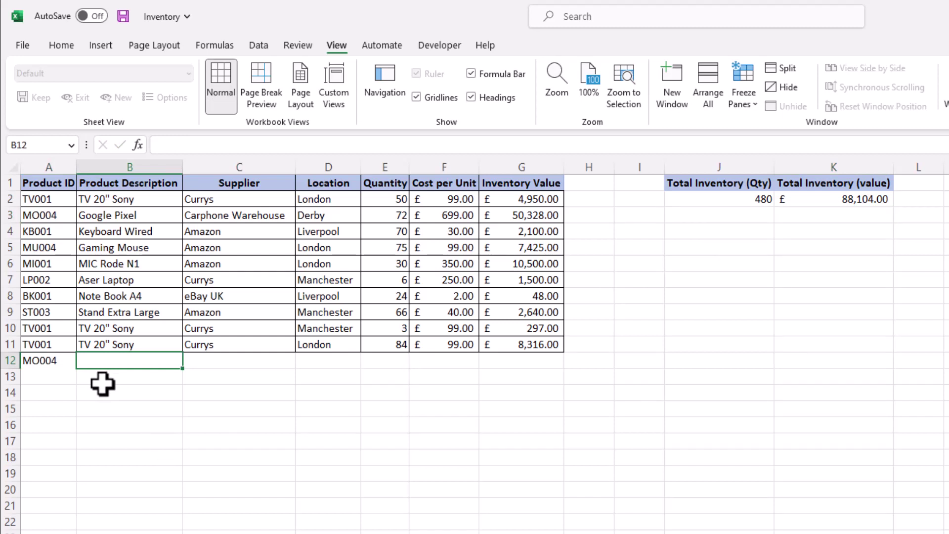
{"action": "type", "text": "Mobile"}
{"action": "key", "text": "Tab"}
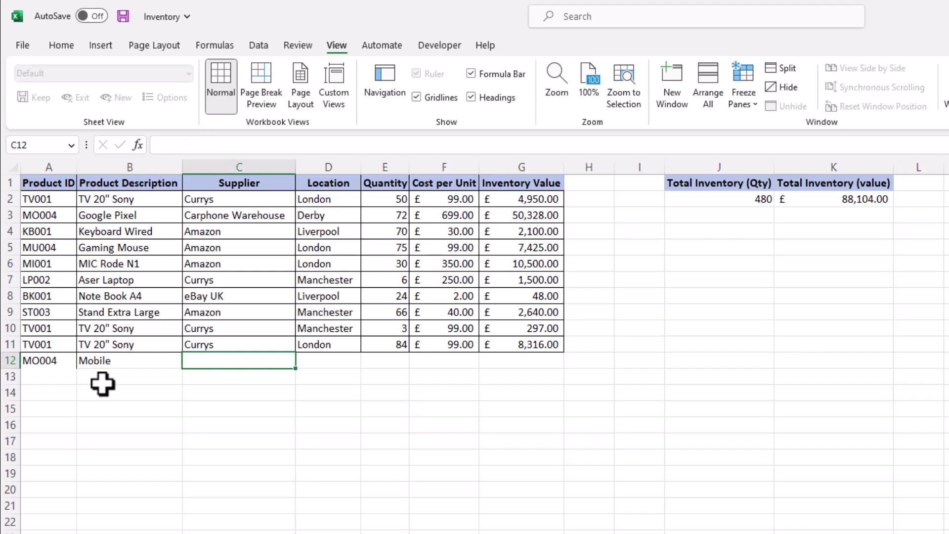
{"action": "type", "text": "C"}
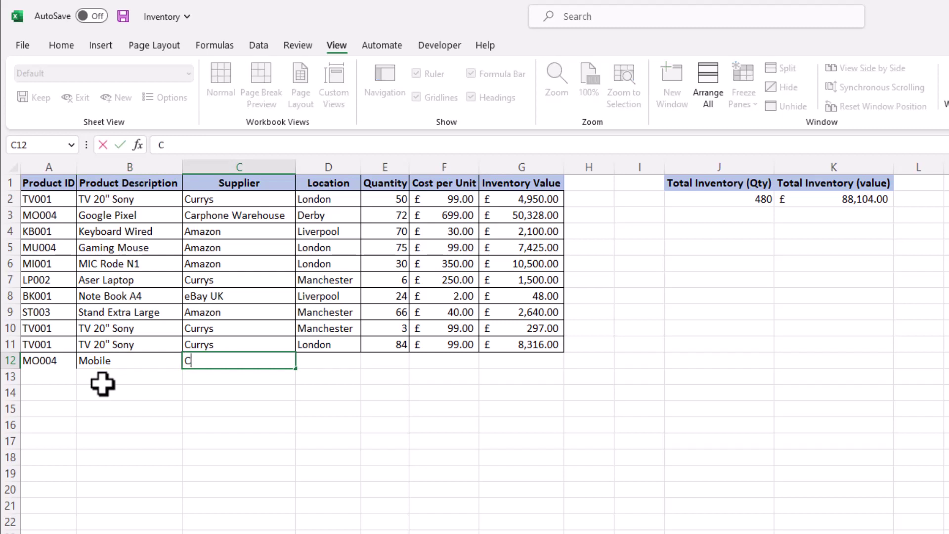
{"action": "type", "text": "urrys"}
{"action": "key", "text": "Tab"}
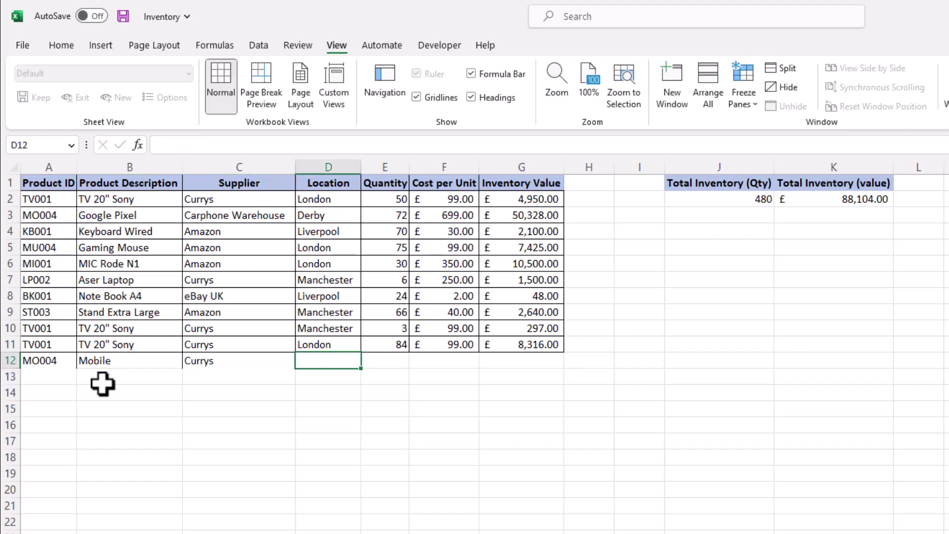
Finish row 12 with London, quantity 1 and £450 cost, then inspect J2's E2:E11 formula.
{"action": "type", "text": "Lo"}
{"action": "key", "text": "Tab"}
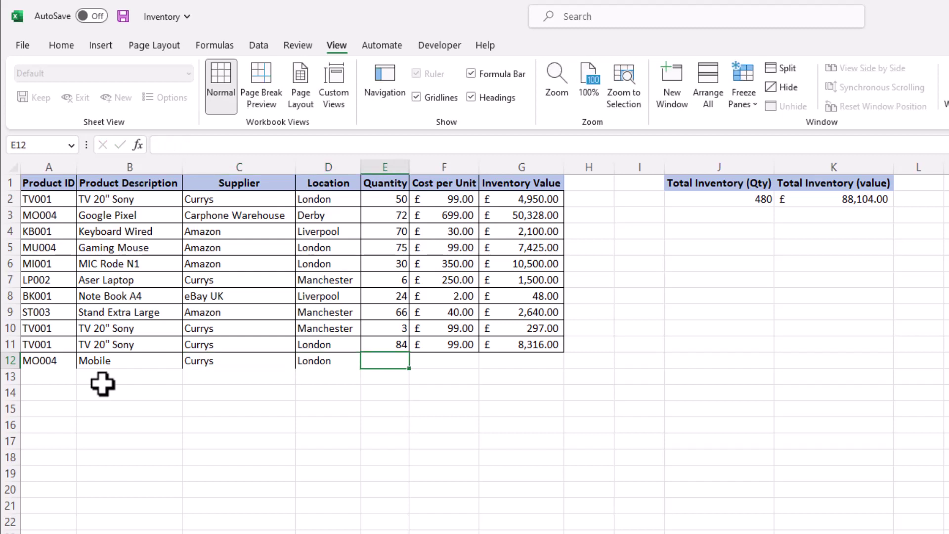
{"action": "type", "text": "1"}
{"action": "key", "text": "Tab"}
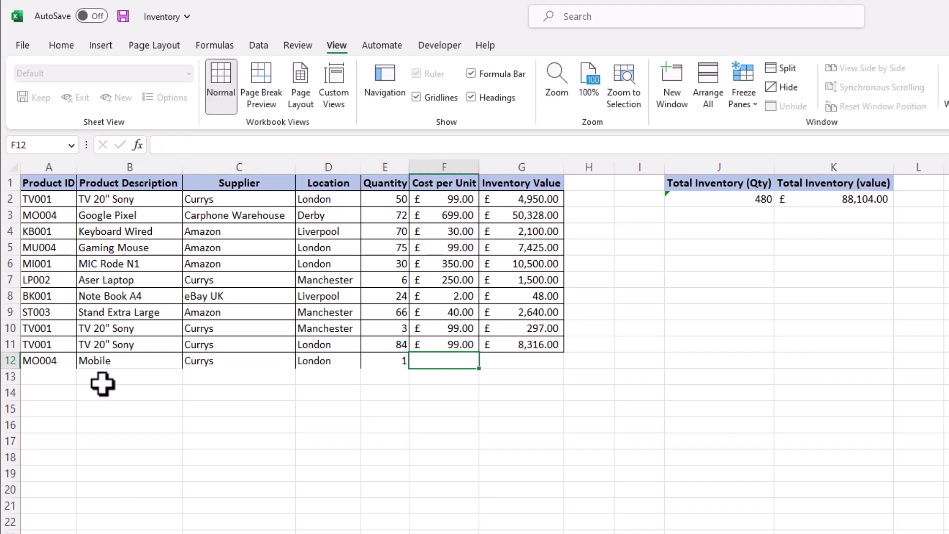
{"action": "type", "text": "45"}
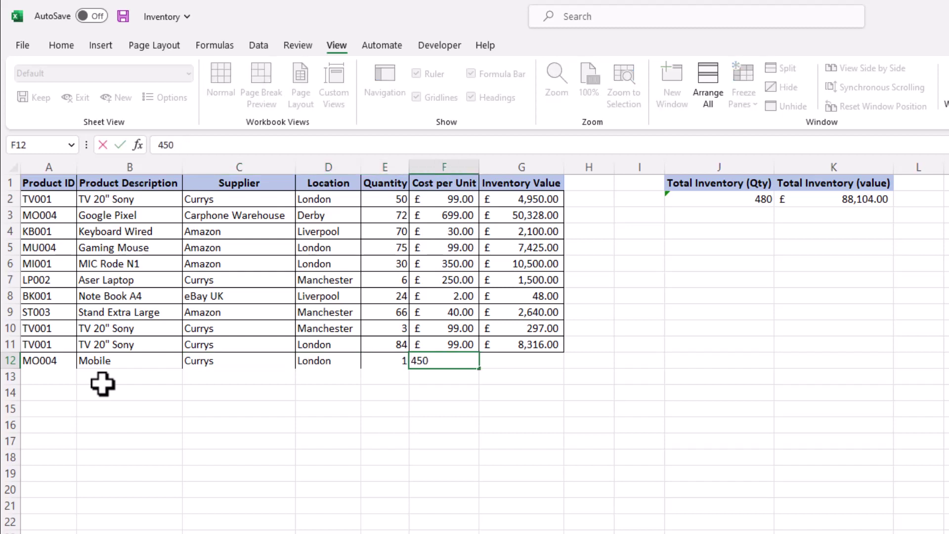
{"action": "type", "text": "0"}
{"action": "key", "text": "Return"}
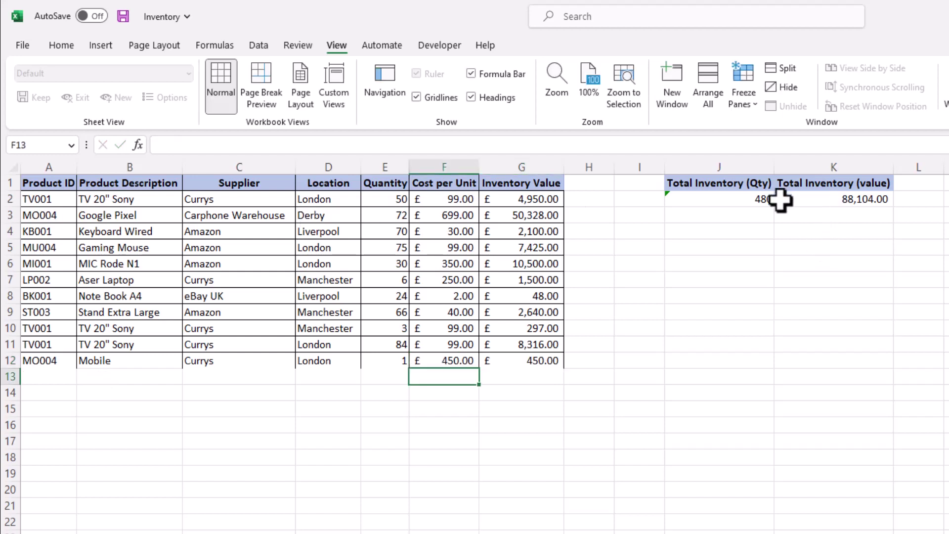
{"action": "left_click", "coordinate": [746, 201]}
{"action": "left_click", "coordinate": [215, 148]}
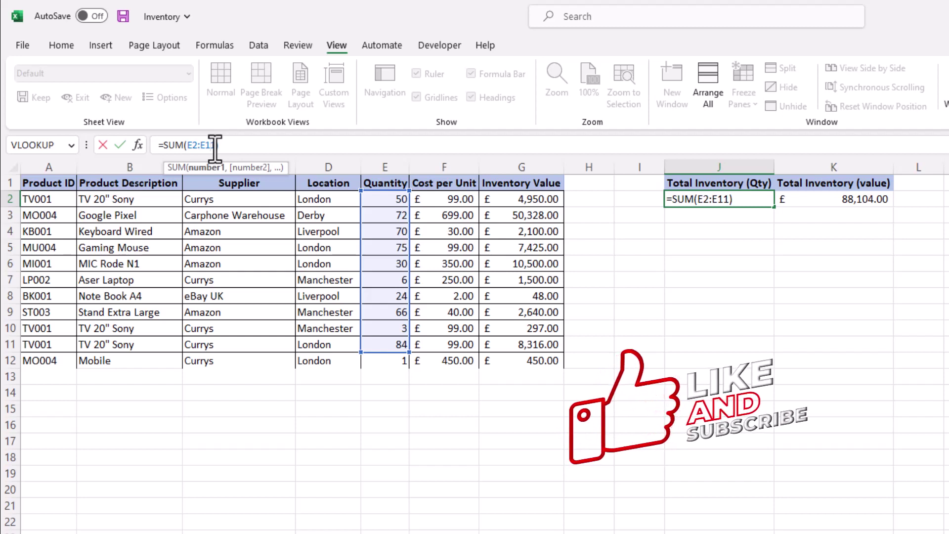
Delete the MO004 Mobile row 12, keeping ten rows with totals 480 and £88,104.00.
{"action": "key", "text": "ctrl+Return"}
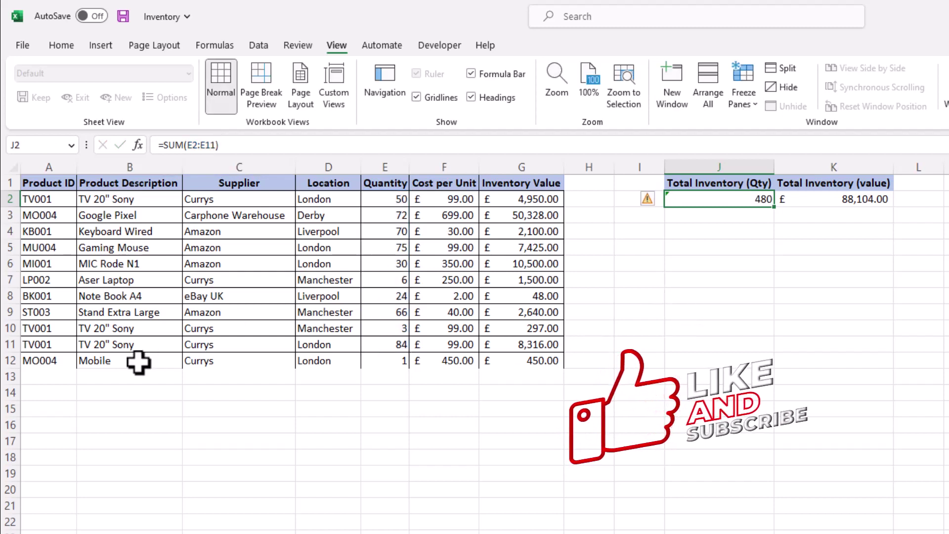
{"action": "left_click_drag", "start_coordinate": [34, 361], "coordinate": [544, 360]}
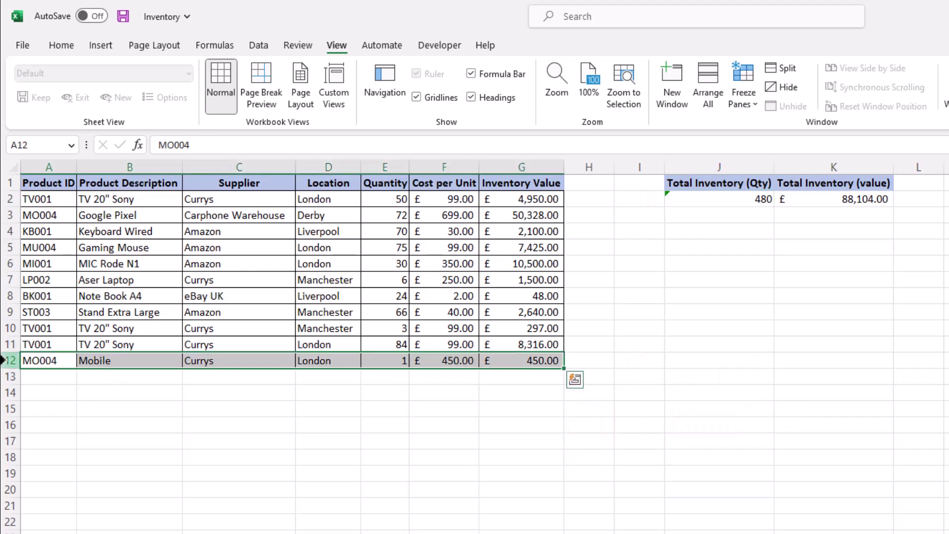
{"action": "right_click", "coordinate": [4, 360]}
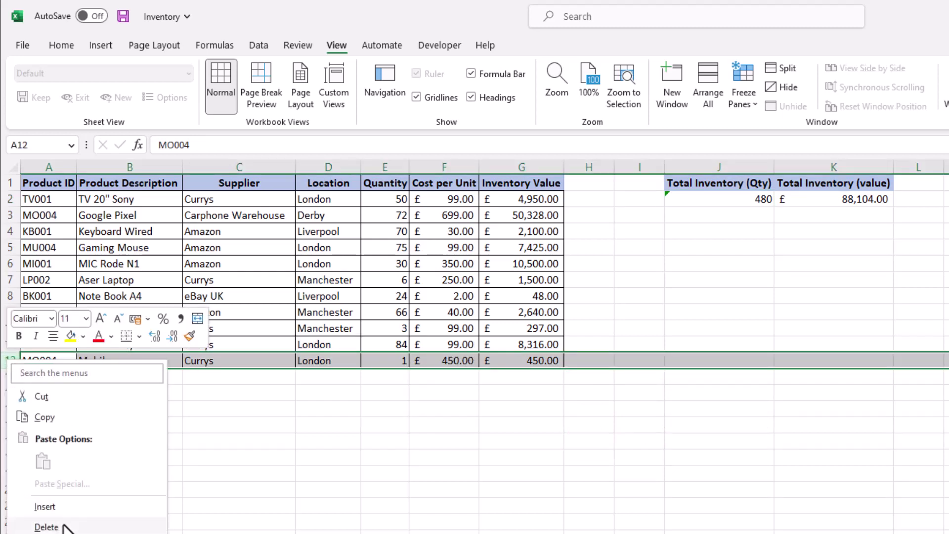
{"action": "left_click", "coordinate": [71, 525]}
{"action": "left_click", "coordinate": [259, 473]}
{"action": "left_click", "coordinate": [265, 233]}
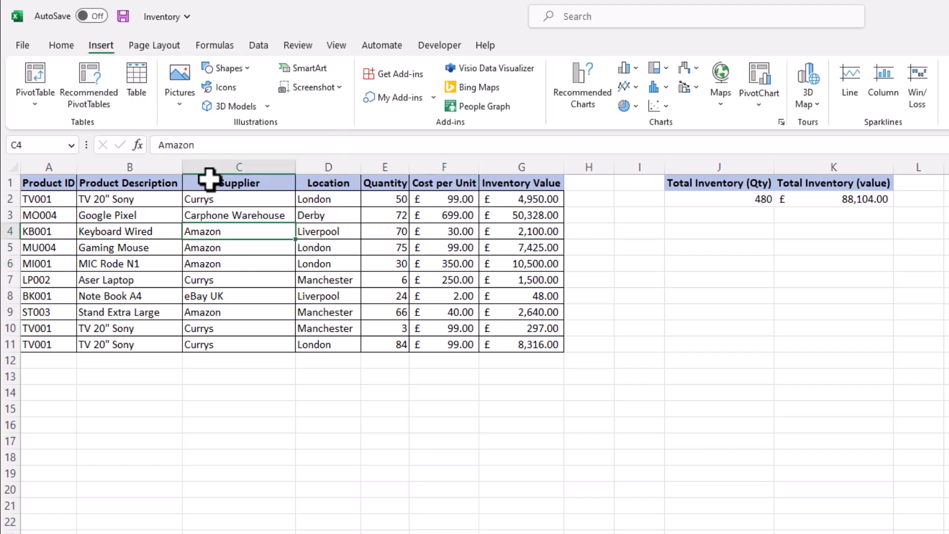
Convert $A$1:$G$11 into a table with headers and begin naming it Inventory.
{"action": "left_click", "coordinate": [139, 92]}
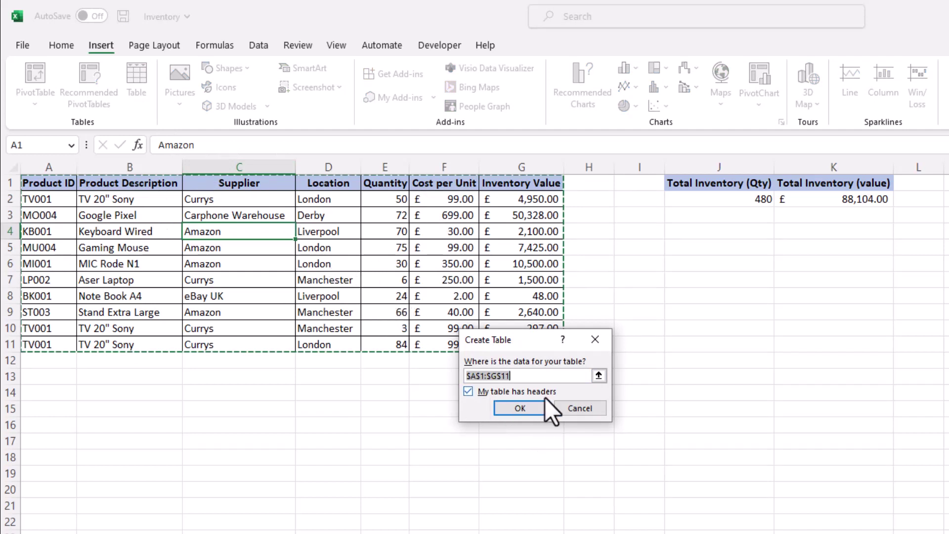
{"action": "left_click", "coordinate": [518, 406]}
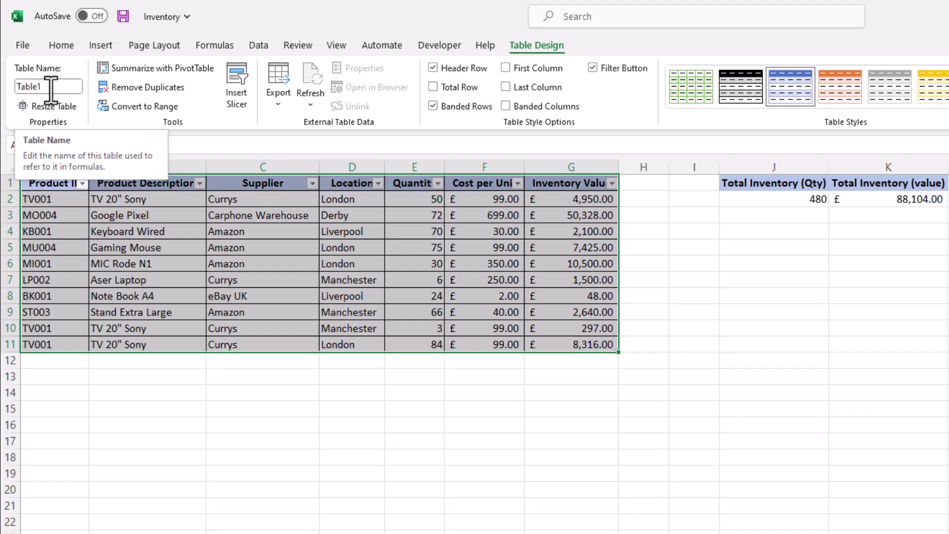
{"action": "left_click", "coordinate": [33, 86]}
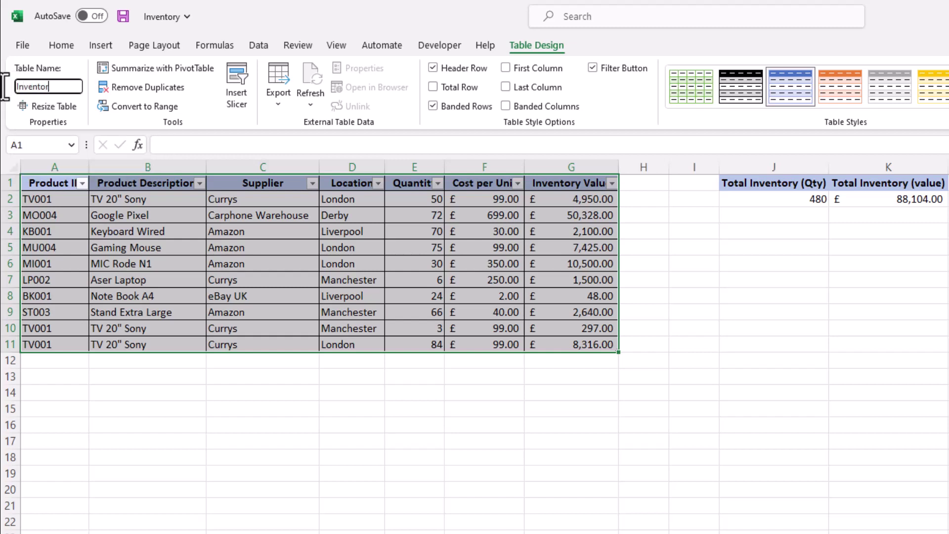
Finish naming the table Inventory and replace J2's =SUM(E2:E11) with a new =SUM(.
{"action": "left_click", "coordinate": [245, 348]}
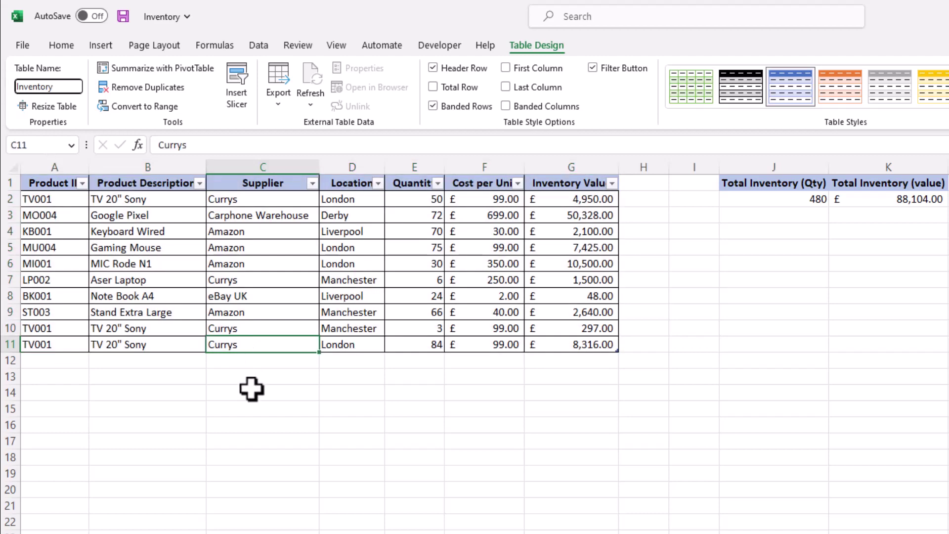
{"action": "left_click", "coordinate": [795, 203]}
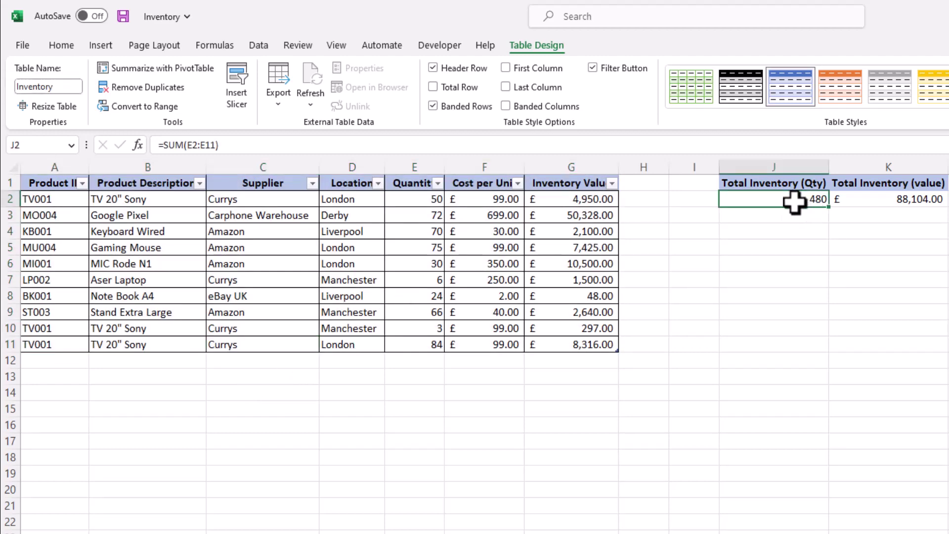
{"action": "left_click", "coordinate": [206, 145]}
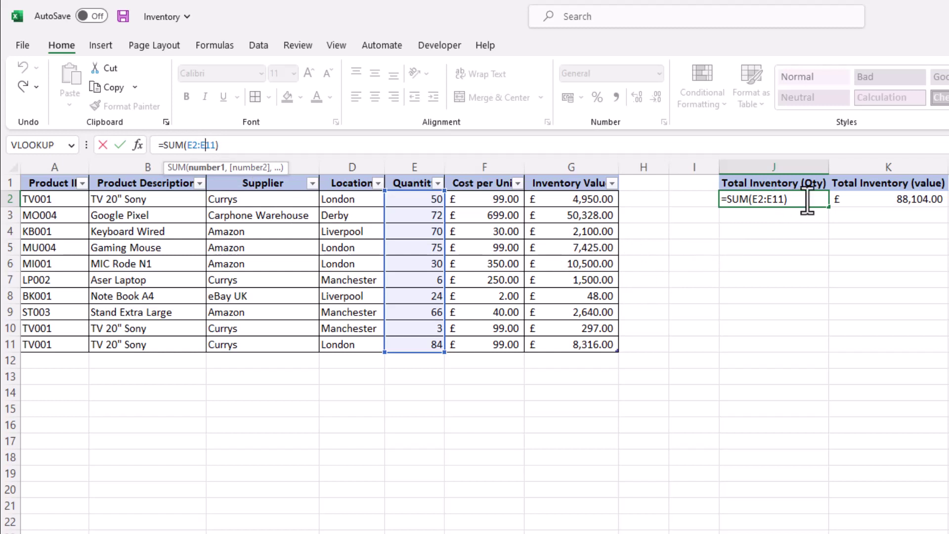
{"action": "left_click_drag", "start_coordinate": [807, 206], "coordinate": [703, 201]}
{"action": "type", "text": "="}
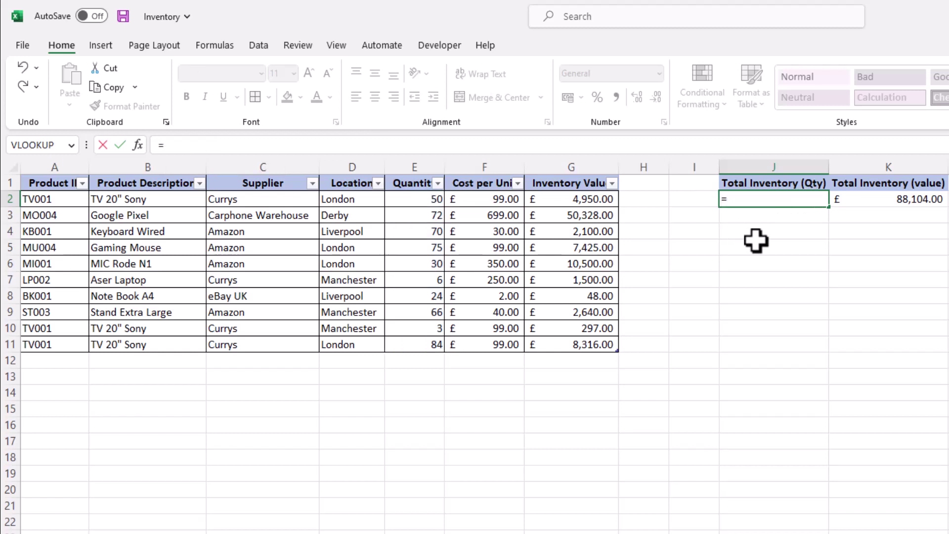
{"action": "type", "text": "sum"}
{"action": "key", "text": "Tab"}
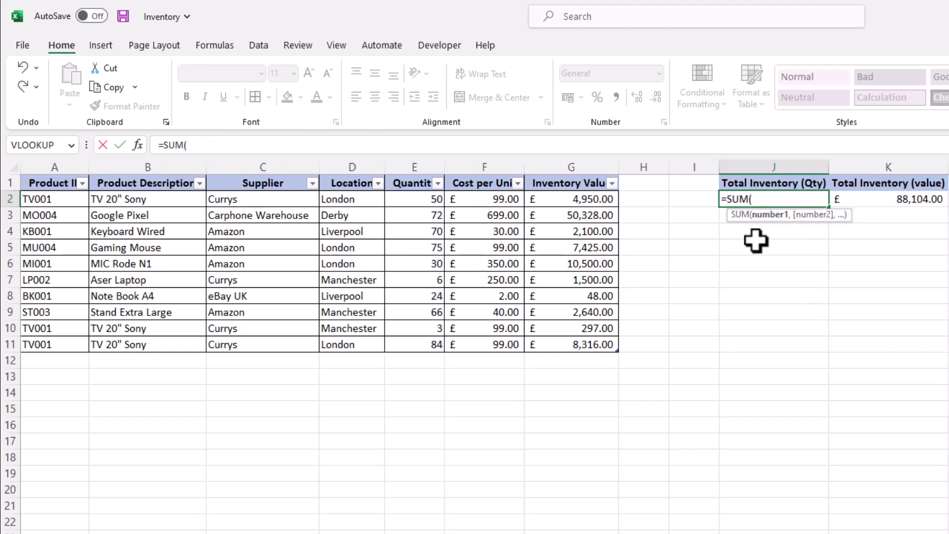
Insert the Inventory table and its Quantity column, giving =SUM(Inventory[Quantity].
{"action": "type", "text": "in"}
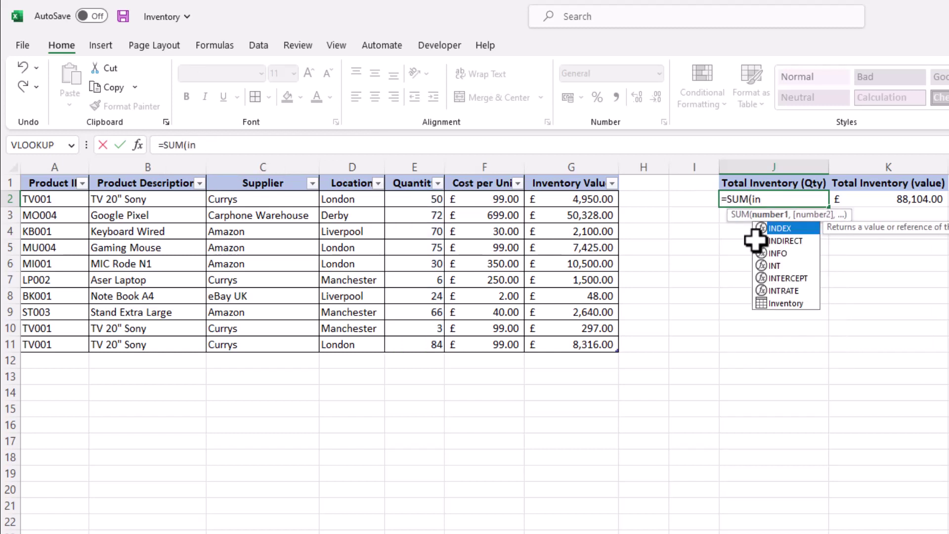
{"action": "left_click", "coordinate": [785, 304]}
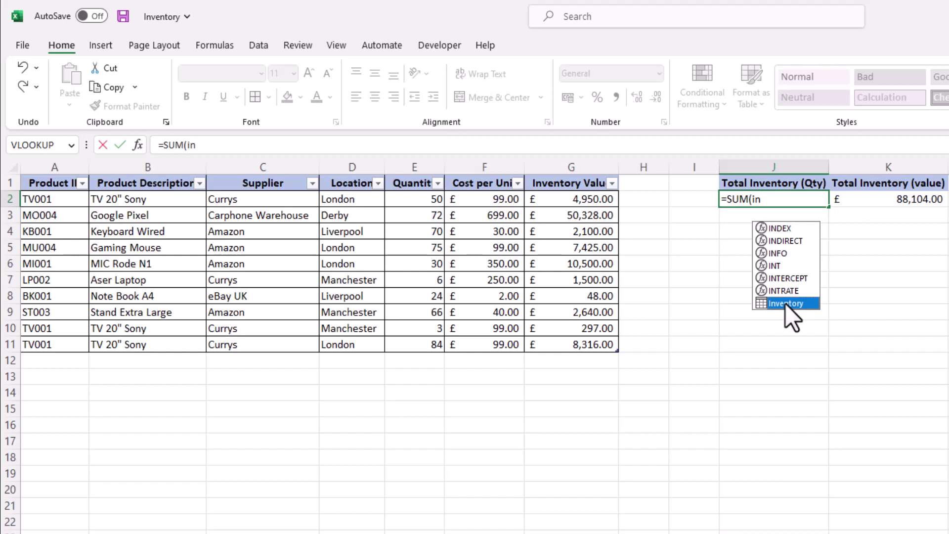
{"action": "double_click", "coordinate": [786, 303]}
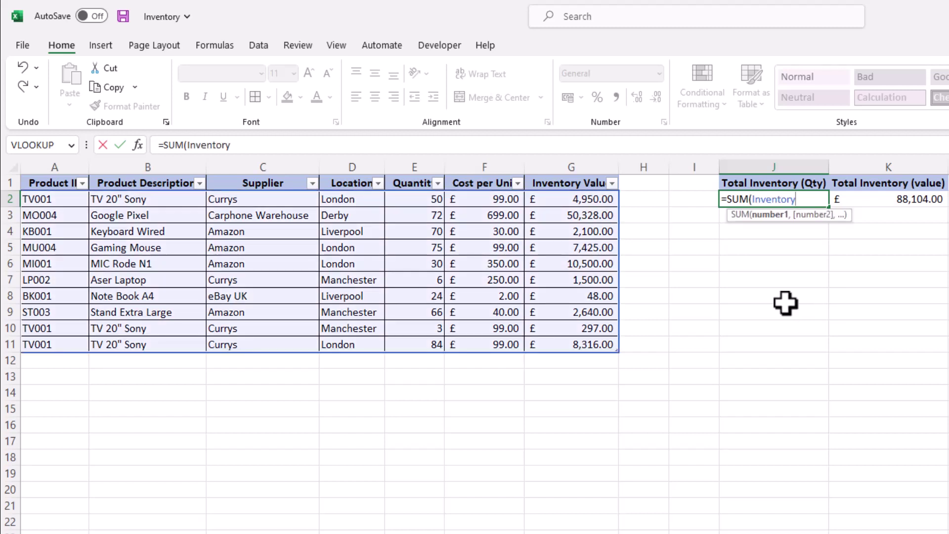
{"action": "type", "text": "["}
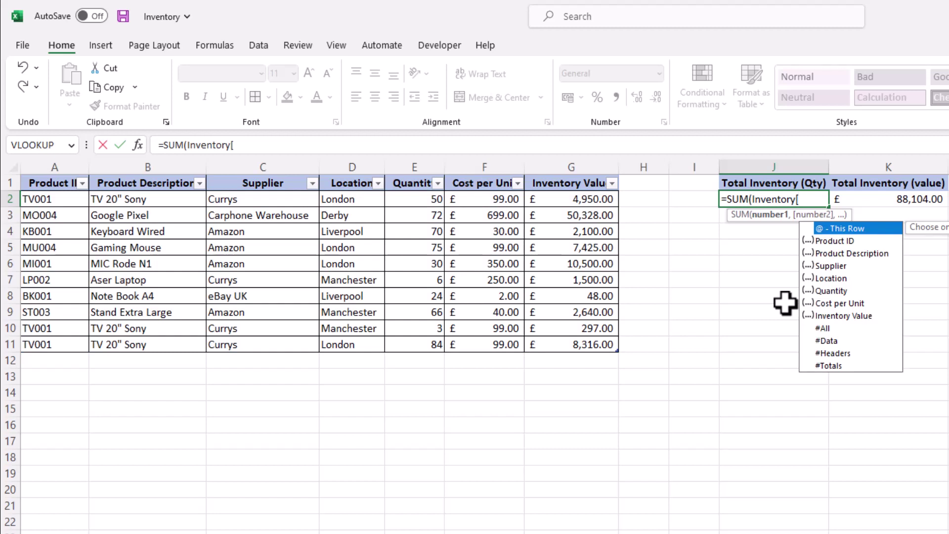
{"action": "type", "text": "]"}
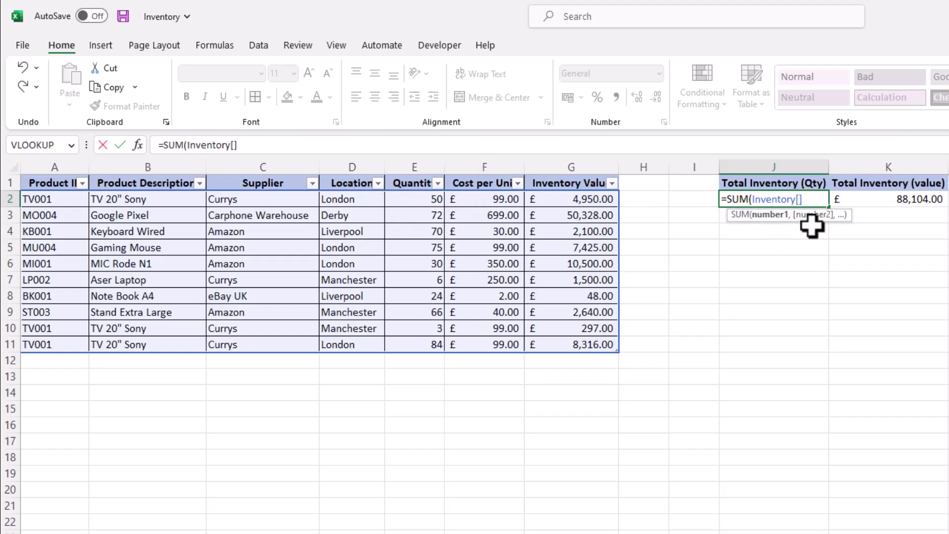
{"action": "type", "text": "quan"}
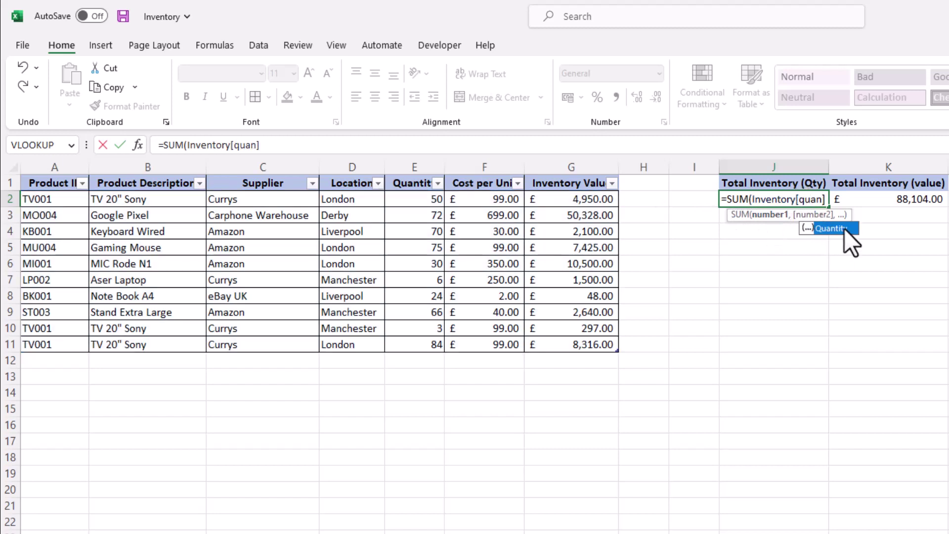
{"action": "double_click", "coordinate": [832, 228]}
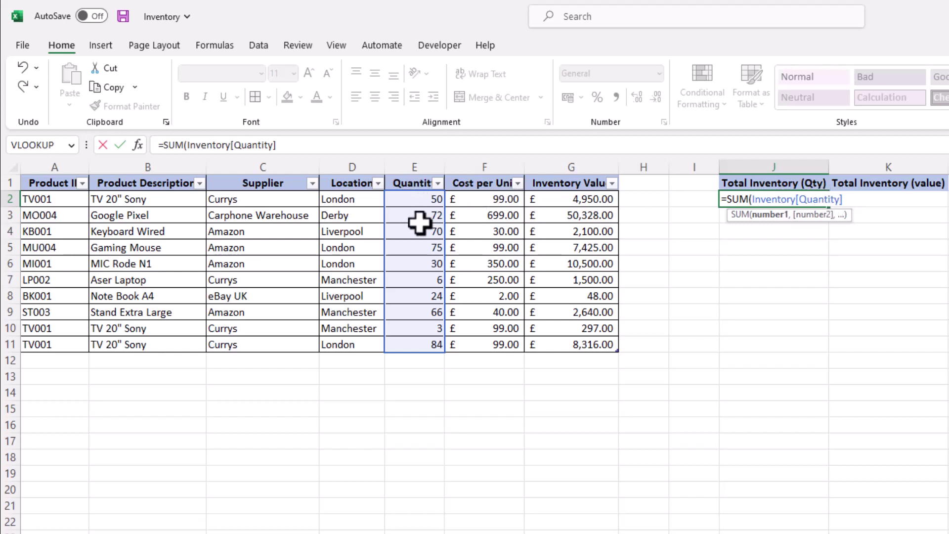
Confirm J2's =SUM(Inventory[Quantity]) and start K2's value total as =SUM(Inventory).
{"action": "key", "text": "Return"}
{"action": "left_click", "coordinate": [793, 201]}
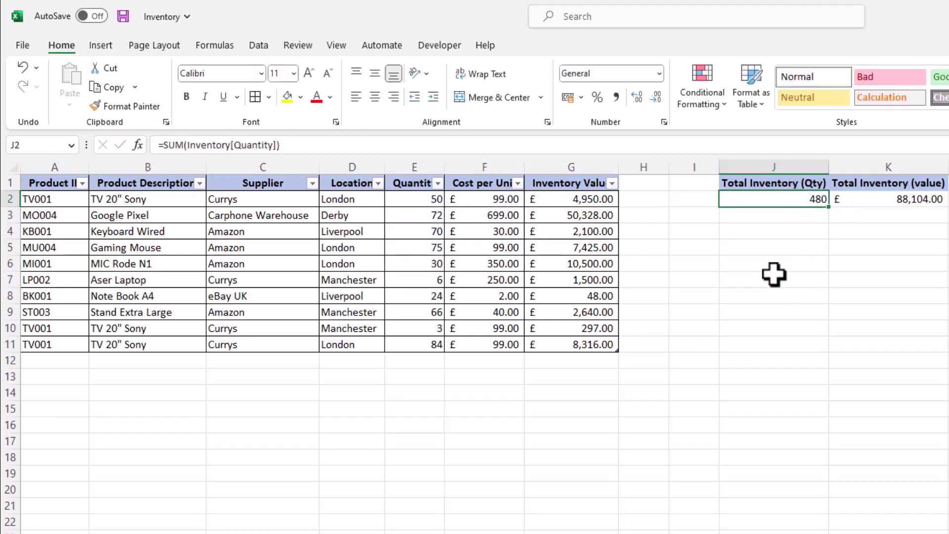
{"action": "left_click", "coordinate": [892, 202]}
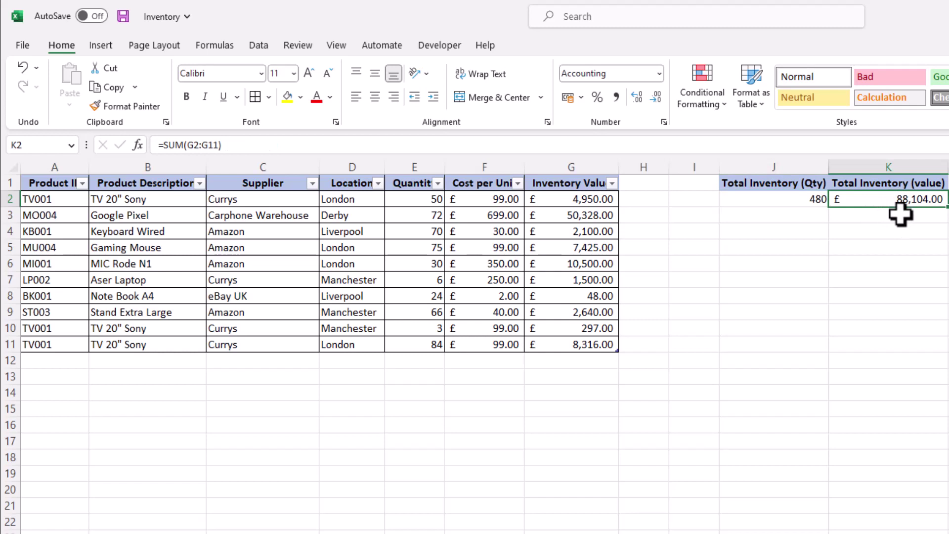
{"action": "type", "text": "=sum"}
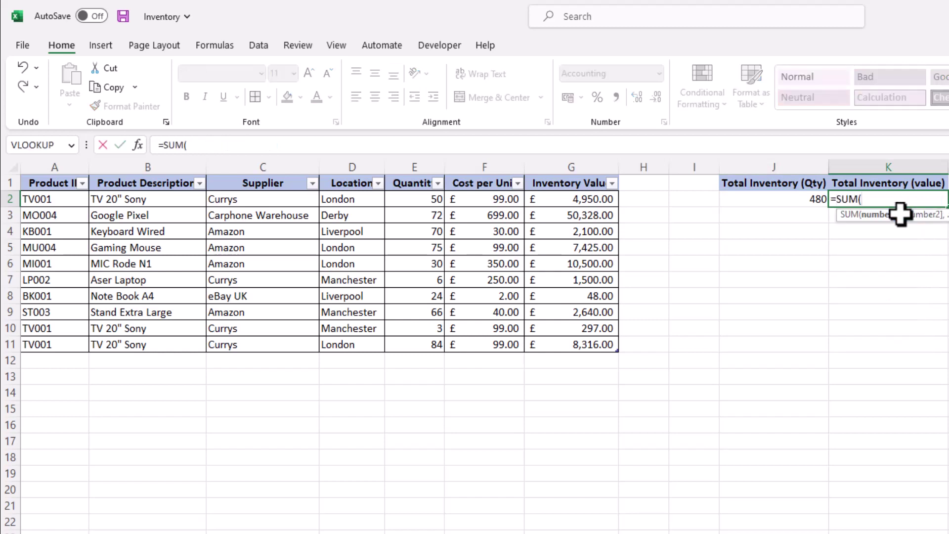
{"action": "type", "text": "inve"}
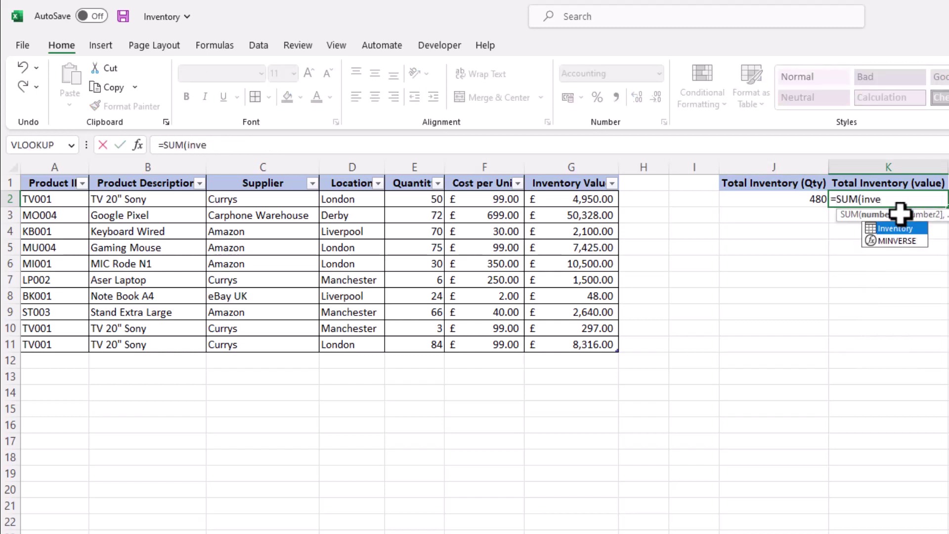
{"action": "key", "text": "Tab"}
{"action": "type", "text": ")"}
{"action": "key", "text": "Left"}
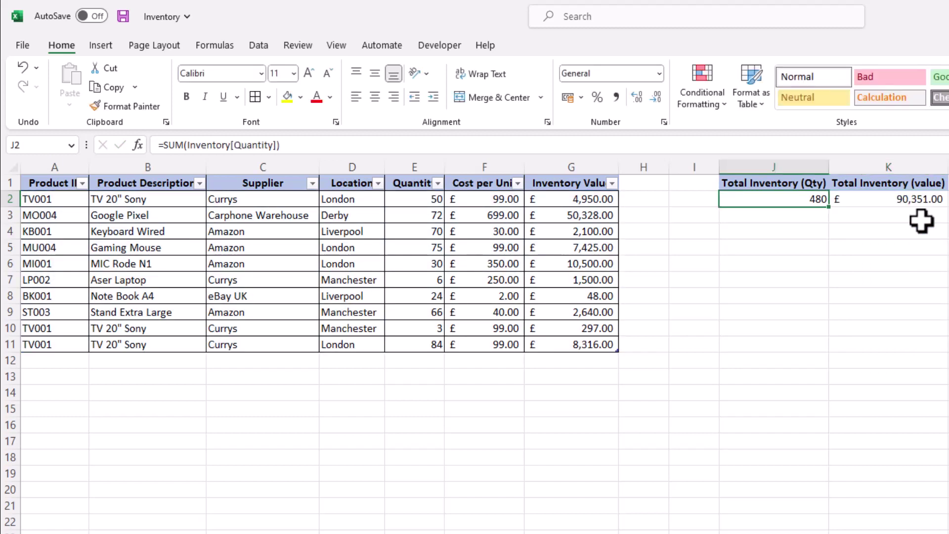
Change K2 to =SUM(Inventory[Inventory Value]), still giving £88,104.00.
{"action": "left_click", "coordinate": [911, 198]}
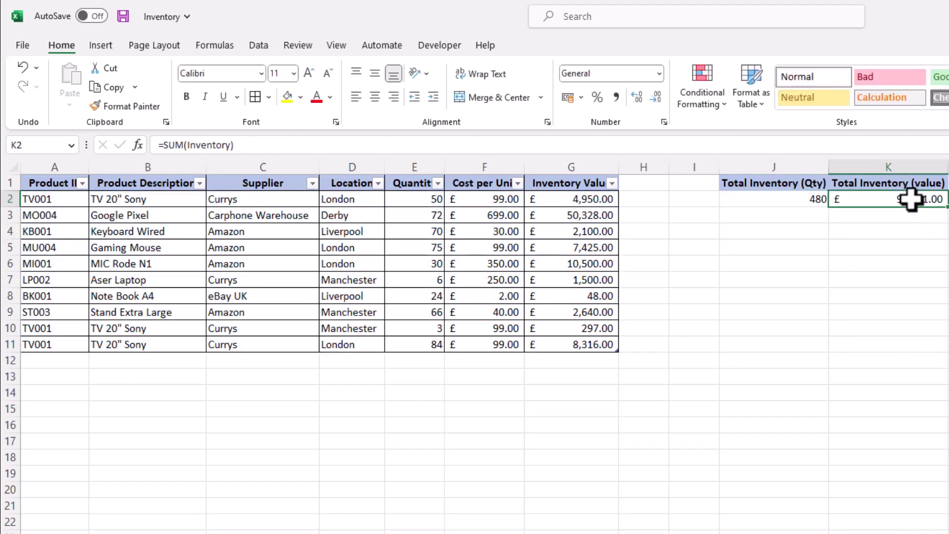
{"action": "left_click", "coordinate": [230, 145]}
{"action": "type", "text": "[]"}
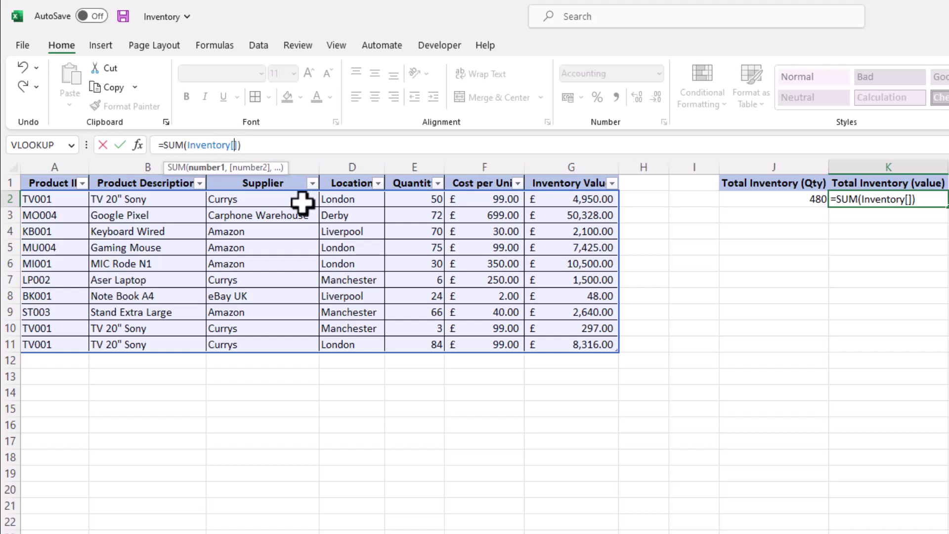
{"action": "type", "text": "Inven"}
{"action": "key", "text": "Tab"}
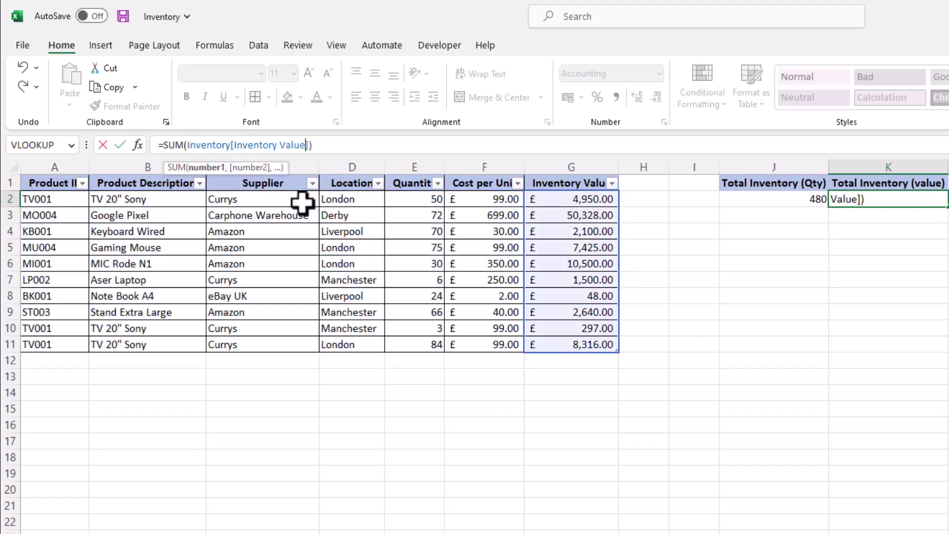
{"action": "key", "text": "Return"}
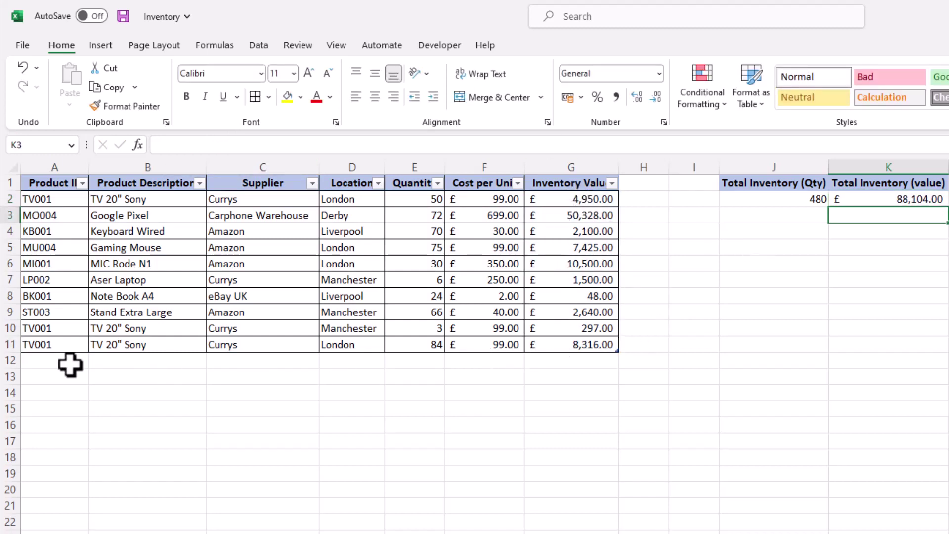
Check the total and value formulas, then begin row 12 with product ID MO004.
{"action": "left_click", "coordinate": [781, 202]}
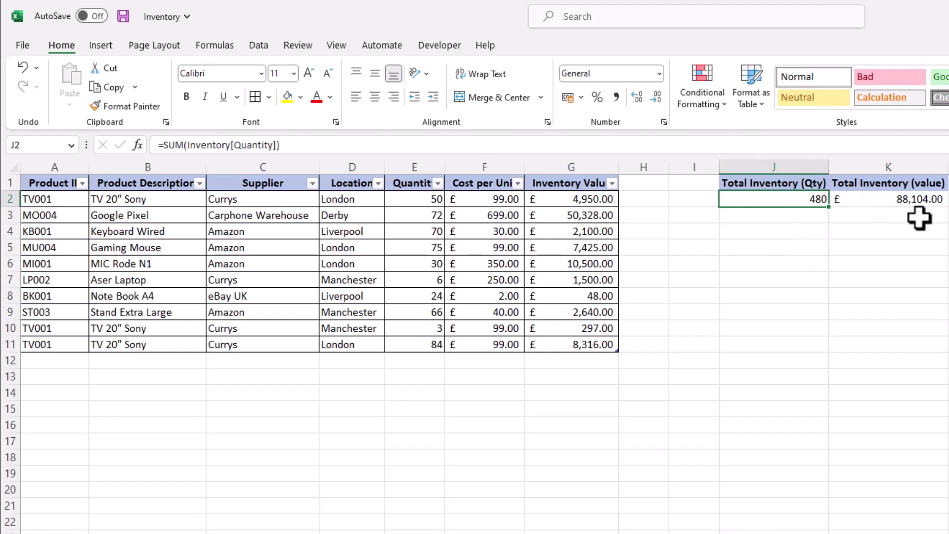
{"action": "left_click", "coordinate": [75, 362]}
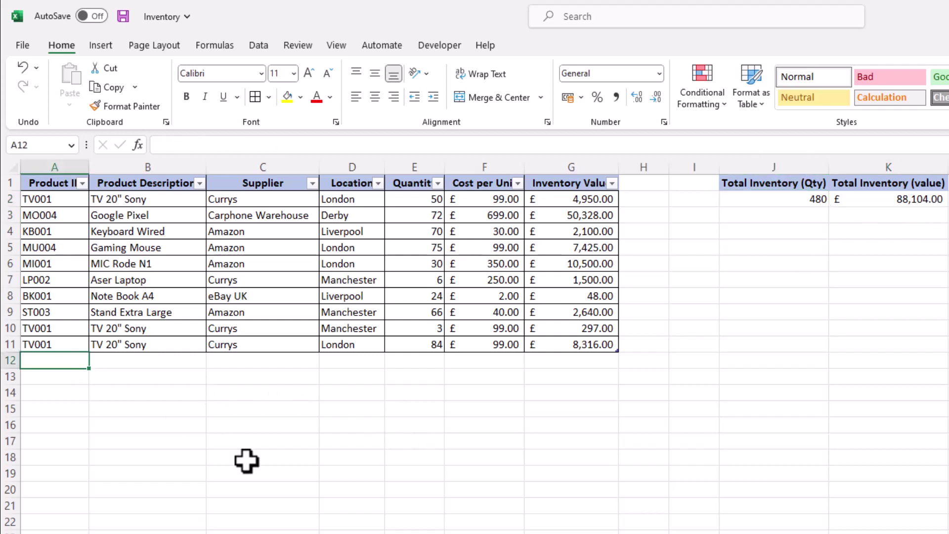
{"action": "left_click", "coordinate": [573, 342]}
{"action": "left_click", "coordinate": [579, 364]}
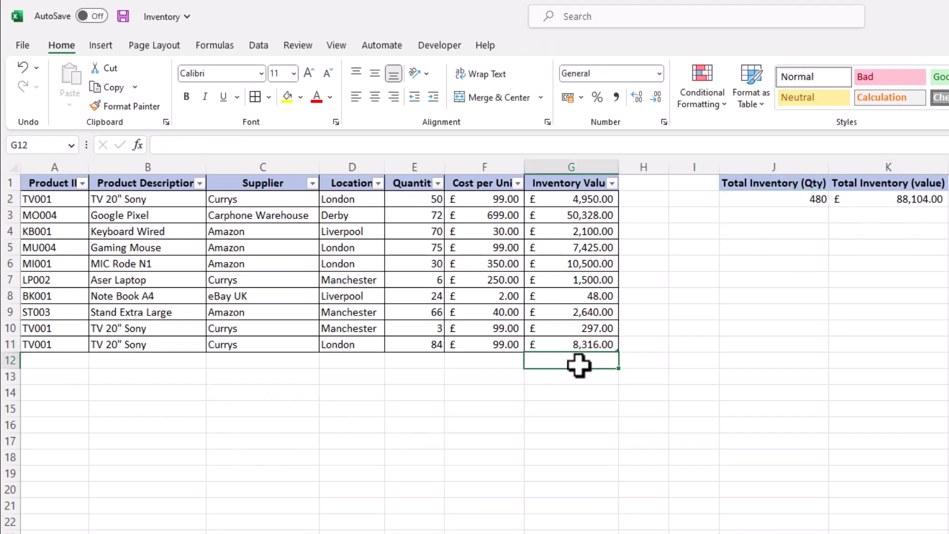
{"action": "key", "text": "Left"}
{"action": "key", "text": "Left"}
{"action": "key", "text": "Left"}
{"action": "key", "text": "Left"}
{"action": "key", "text": "Left"}
{"action": "key", "text": "Left"}
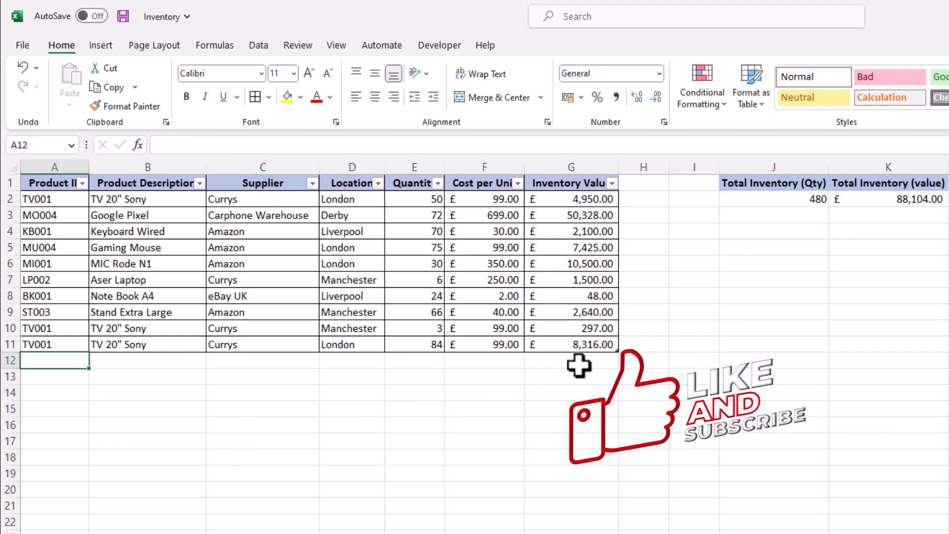
{"action": "type", "text": "MO"}
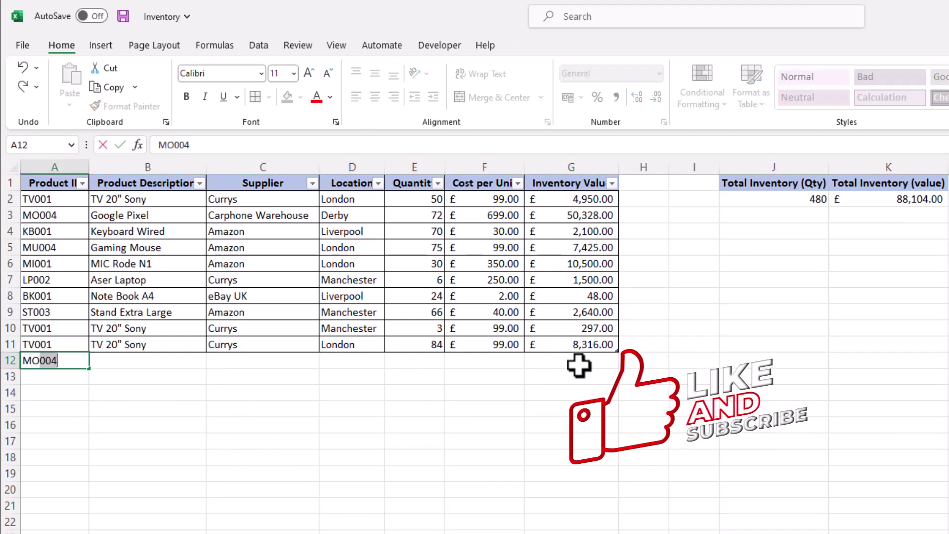
{"action": "key", "text": "Tab"}
{"action": "key", "text": "Tab"}
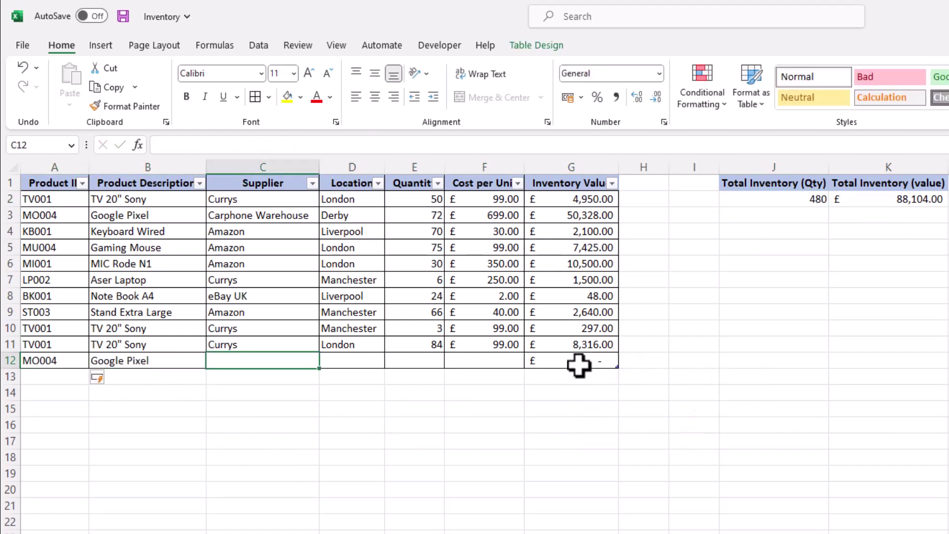
Enter supplier Carphone Warehouse, location Debry and quantity 10 in row 12.
{"action": "left_click", "coordinate": [164, 359]}
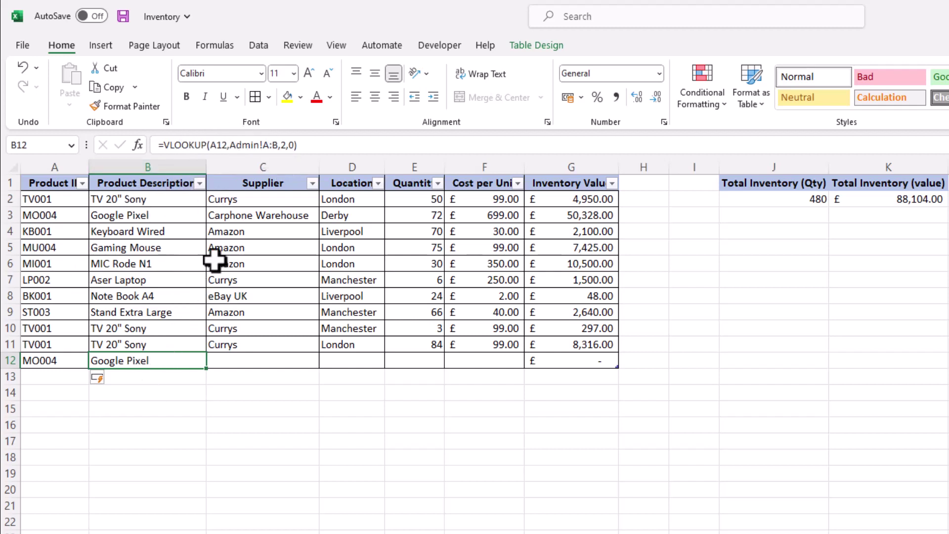
{"action": "left_click", "coordinate": [253, 360]}
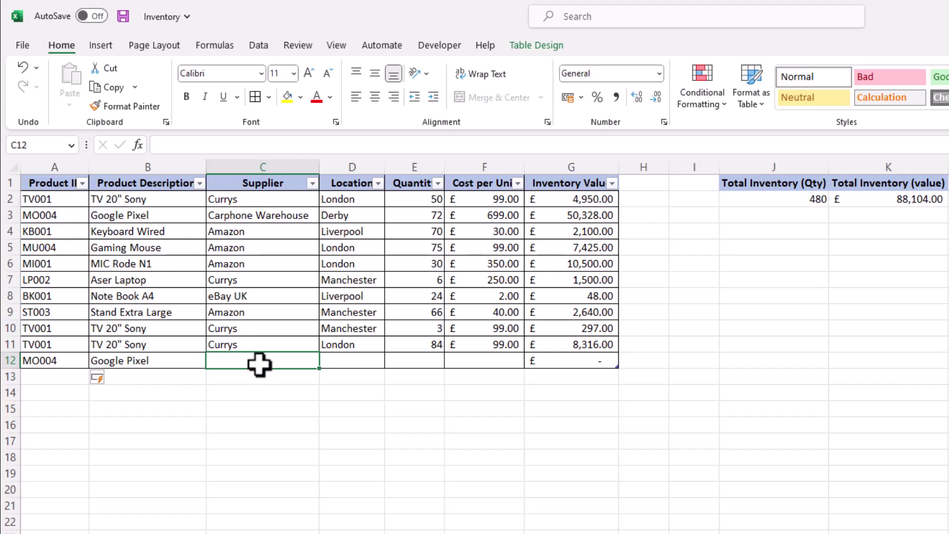
{"action": "type", "text": "Carphone Warehouse"}
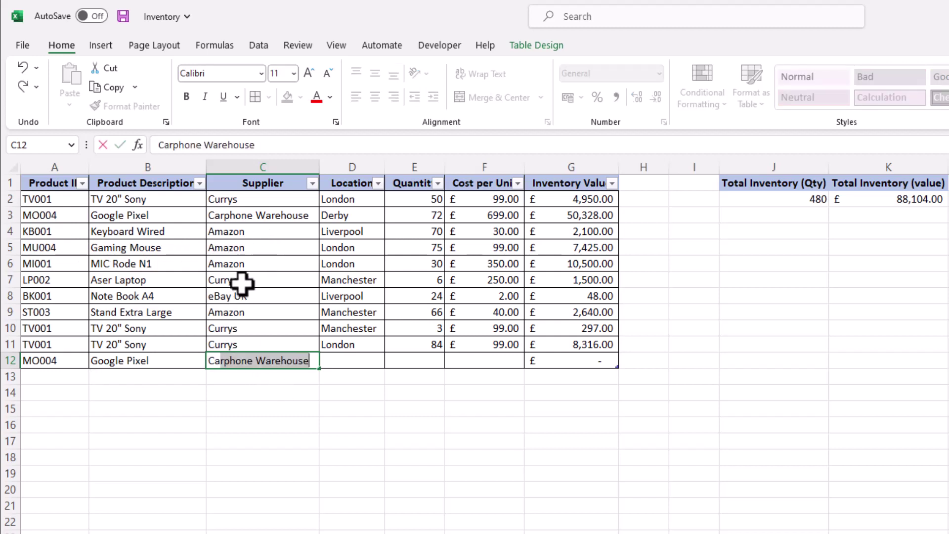
{"action": "key", "text": "Tab"}
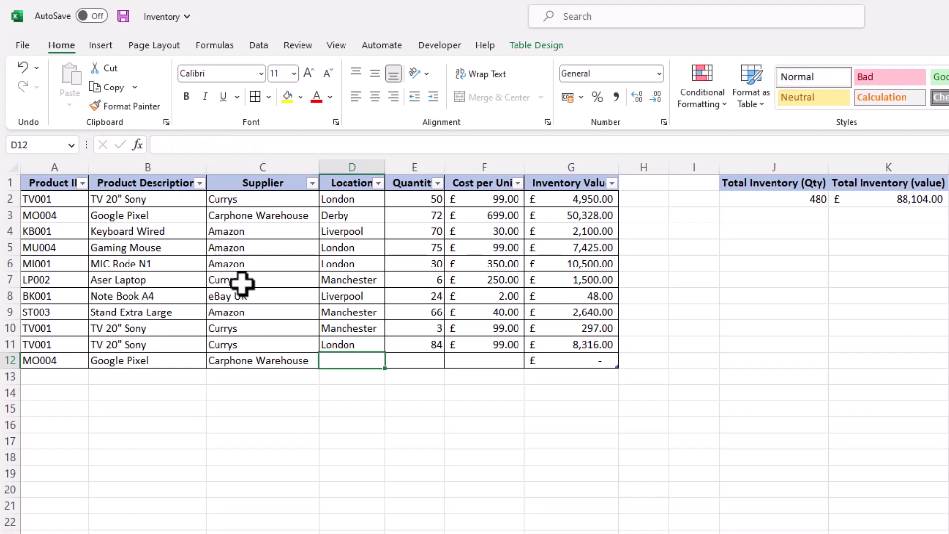
{"action": "type", "text": "Debry"}
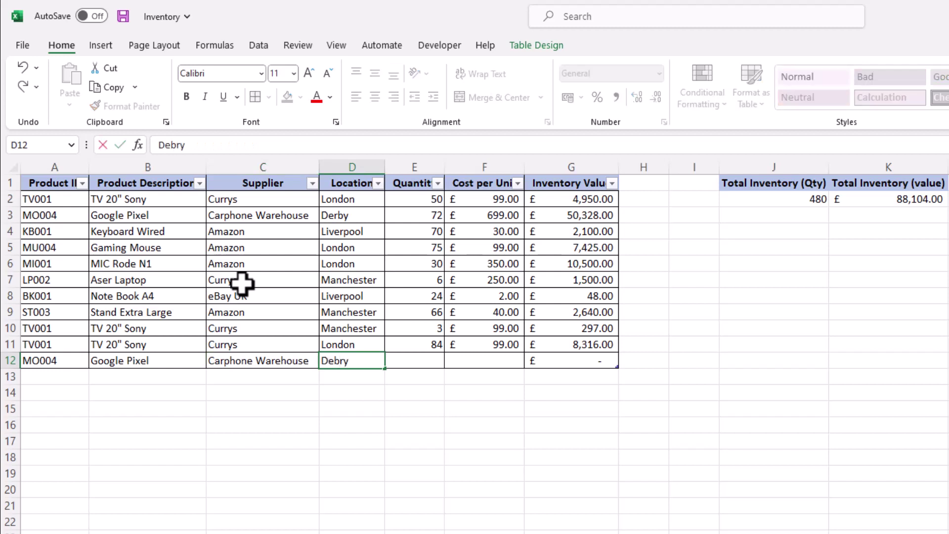
{"action": "key", "text": "Tab"}
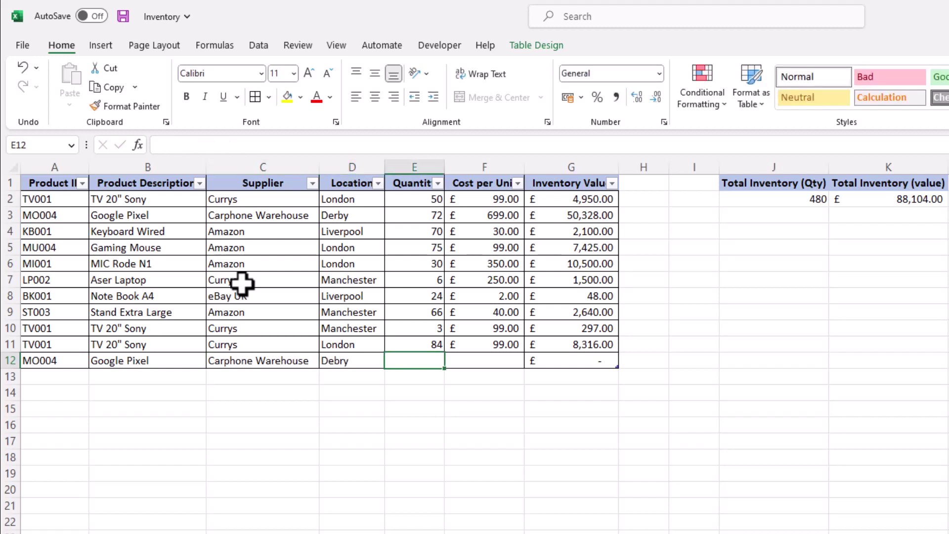
{"action": "type", "text": "10"}
{"action": "key", "text": "Return"}
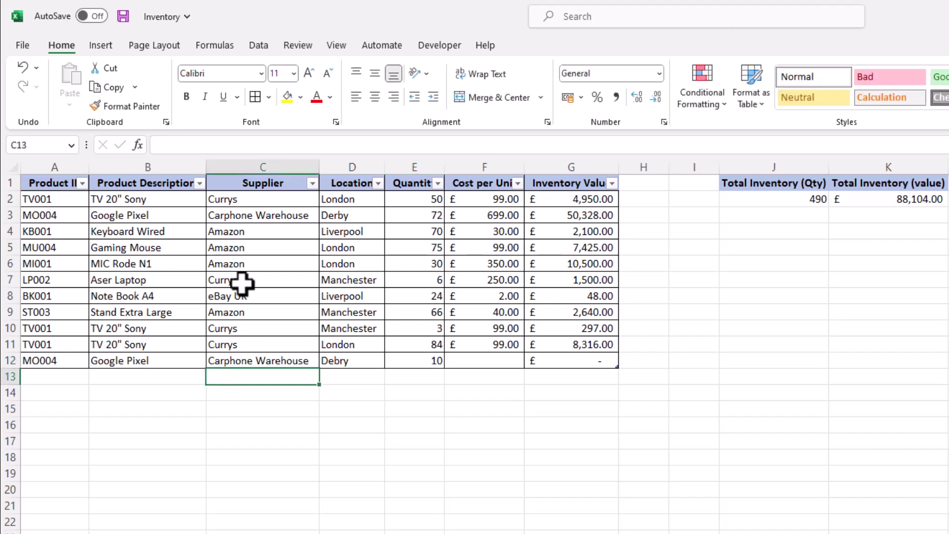
Enter a £699 cost per unit for row 12.
{"action": "key", "text": "Up"}
{"action": "key", "text": "Up"}
{"action": "key", "text": "Right"}
{"action": "key", "text": "Right"}
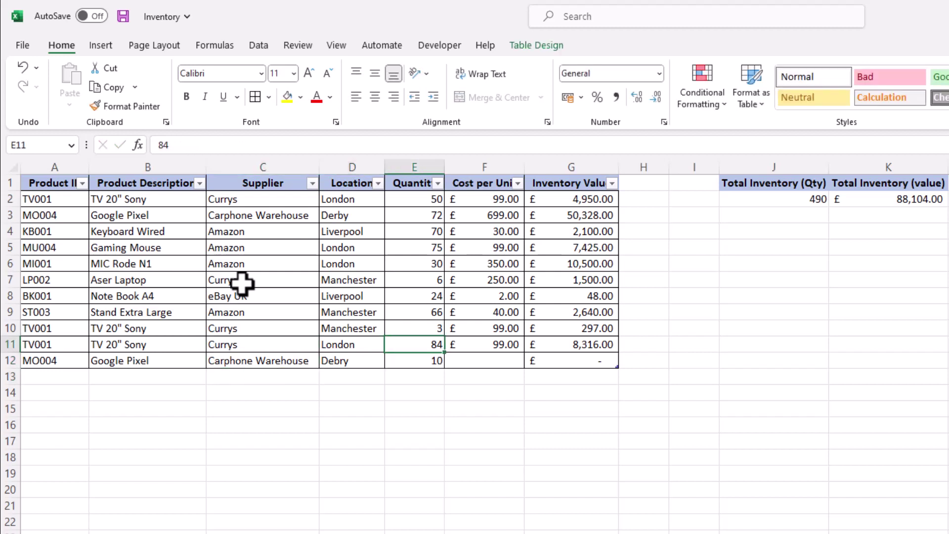
{"action": "key", "text": "Right"}
{"action": "key", "text": "Down"}
{"action": "type", "text": "699"}
{"action": "key", "text": "Return"}
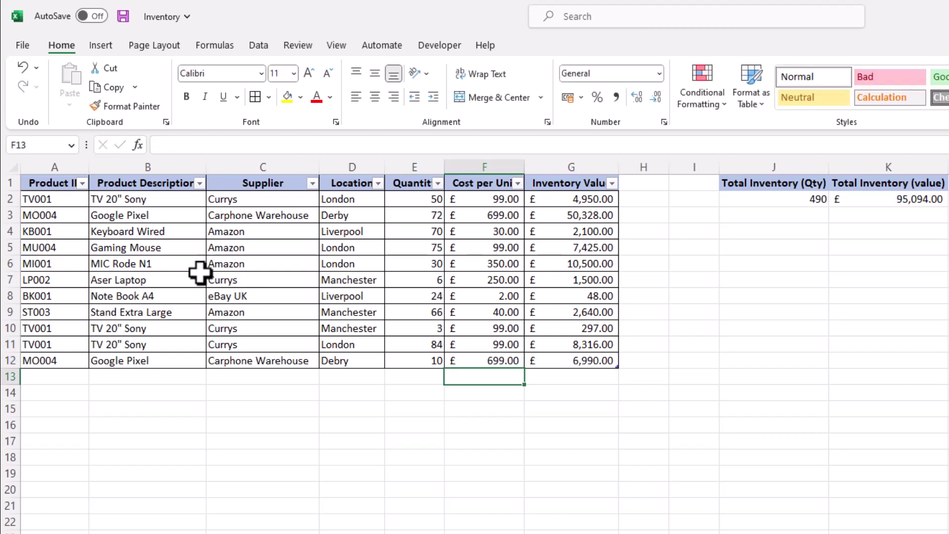
Verify row 12's quantity and value and the updated totals 490 and £95,094.00.
{"action": "left_click", "coordinate": [417, 361]}
{"action": "left_click", "coordinate": [803, 202]}
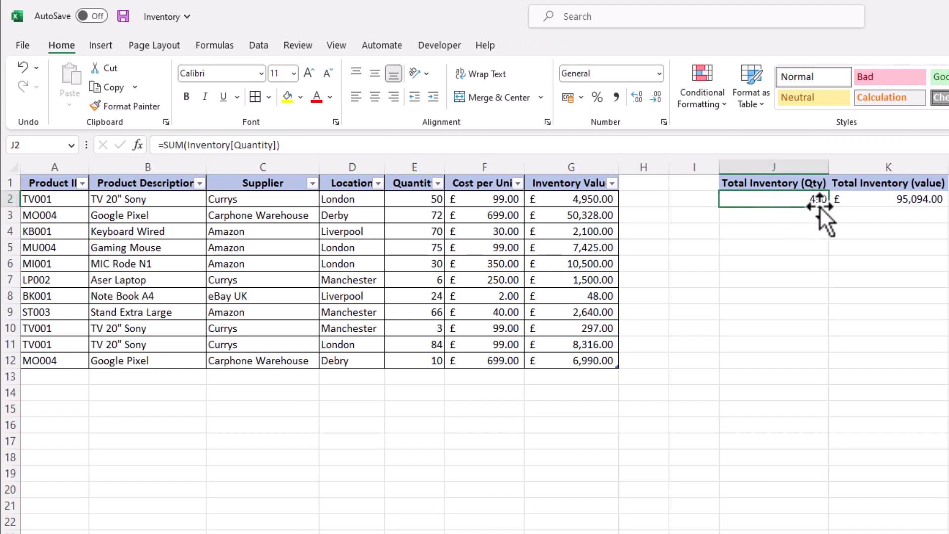
{"action": "left_click", "coordinate": [418, 362]}
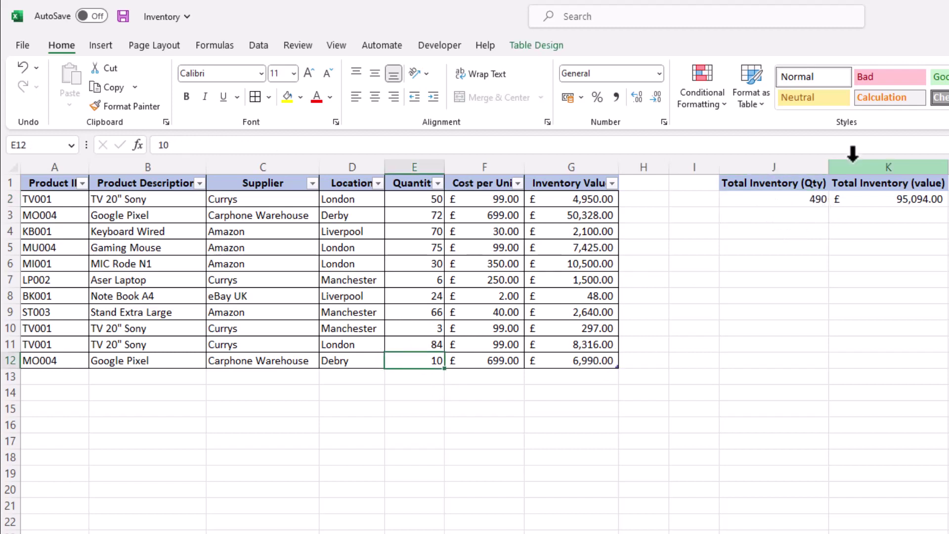
{"action": "left_click", "coordinate": [591, 360]}
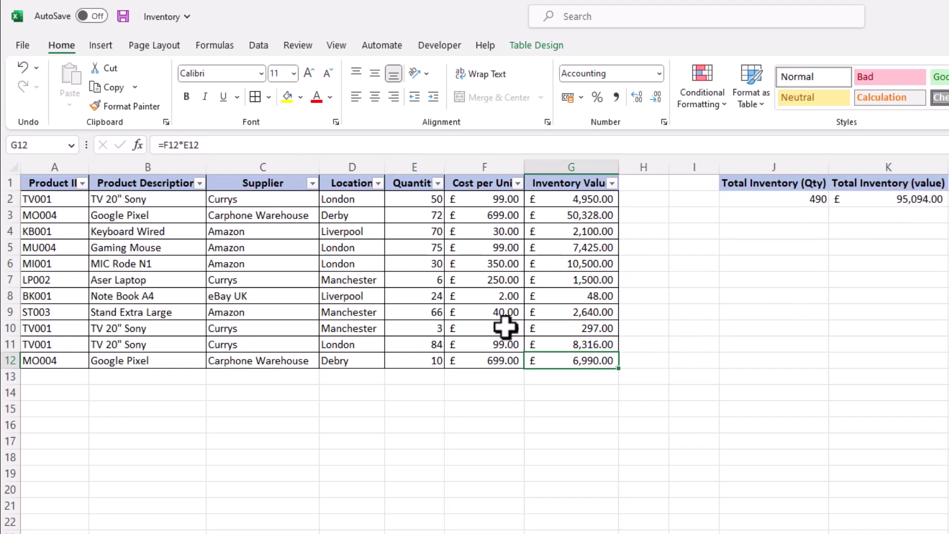
{"action": "left_click", "coordinate": [811, 199]}
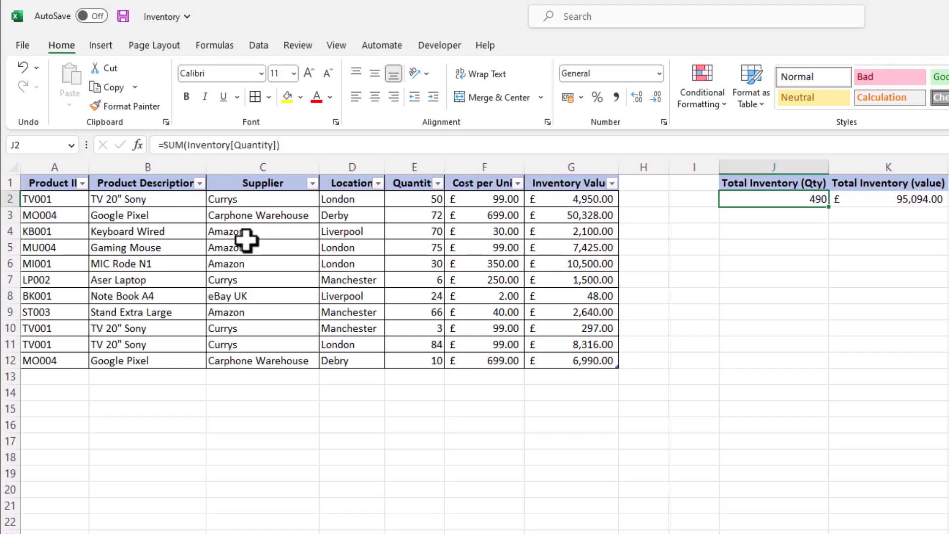
Toggle the Header Row off and back on, then add a Total row showing £95,094.00.
{"action": "left_click", "coordinate": [262, 360]}
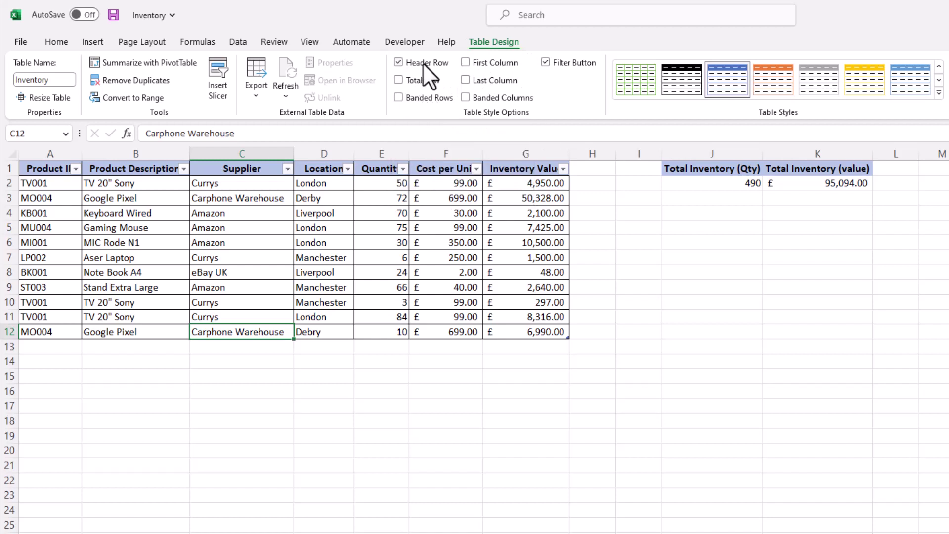
{"action": "left_click", "coordinate": [398, 62]}
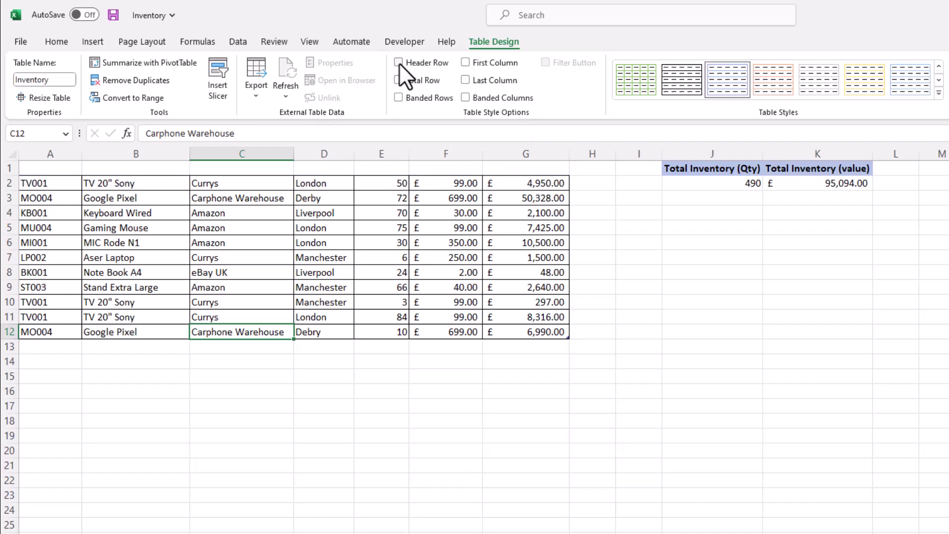
{"action": "left_click", "coordinate": [399, 63]}
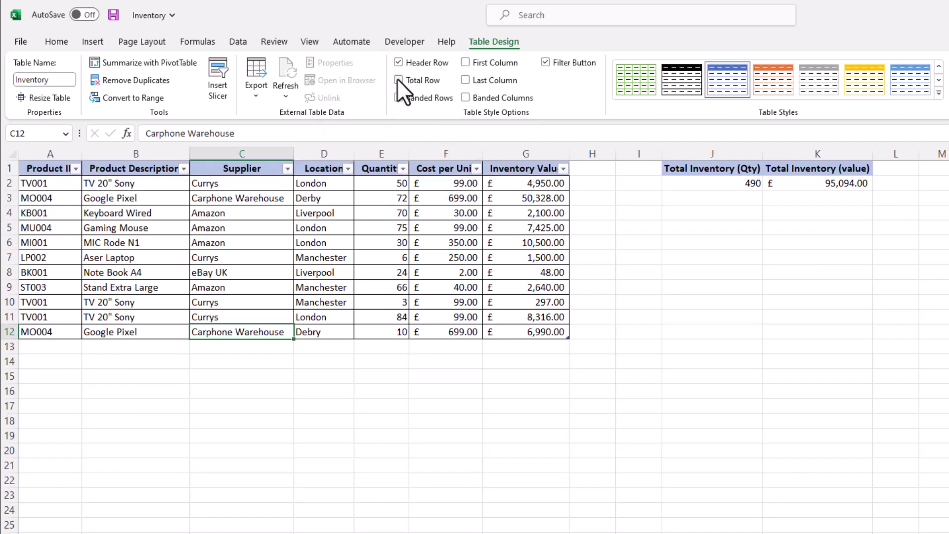
{"action": "left_click", "coordinate": [398, 80]}
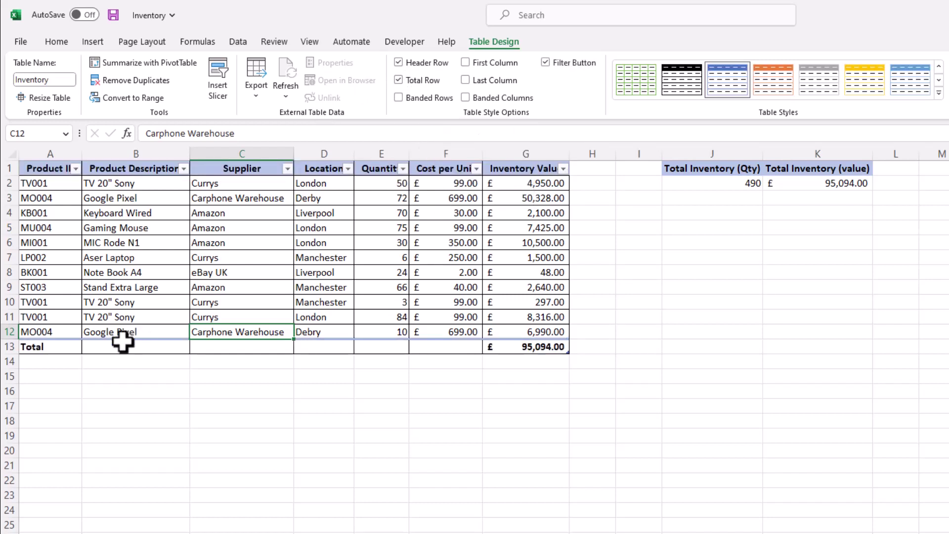
{"action": "left_click", "coordinate": [515, 347]}
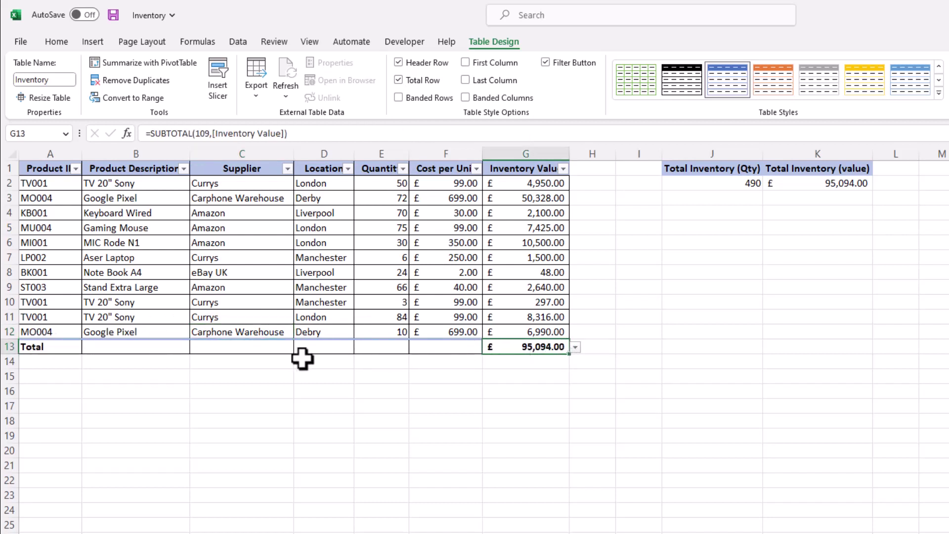
{"action": "left_click", "coordinate": [576, 347]}
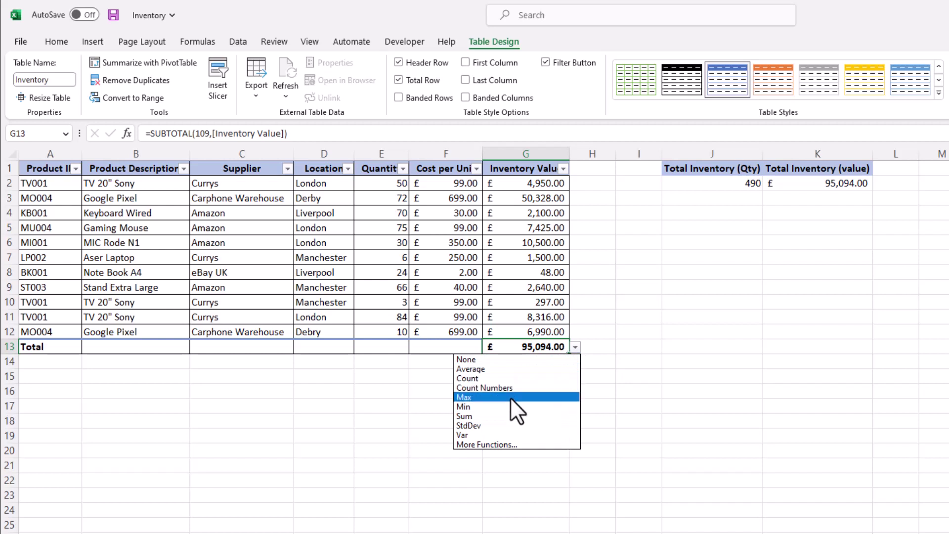
{"action": "left_click", "coordinate": [505, 444]}
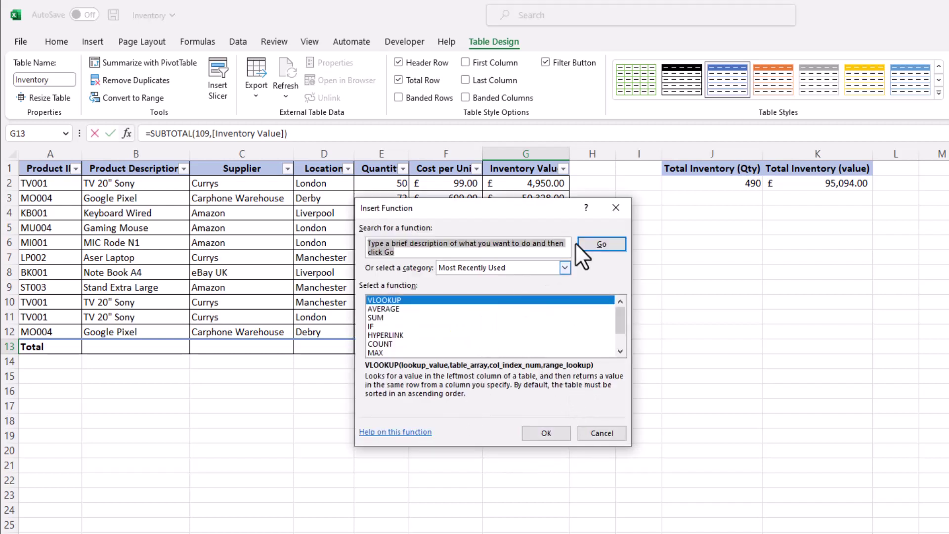
{"action": "left_click", "coordinate": [614, 209]}
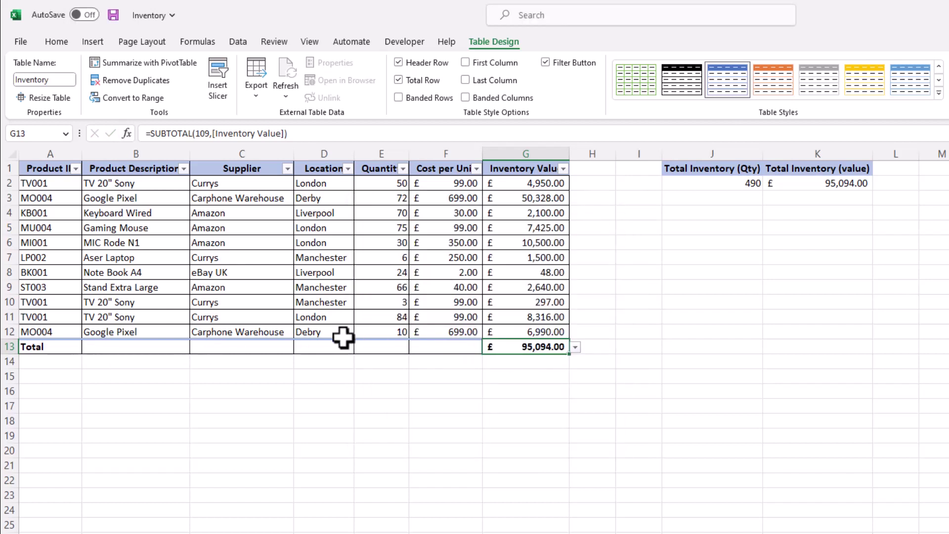
Try the table style options, ending with only Banded Rows on and no bold first/last columns.
{"action": "left_click", "coordinate": [400, 97]}
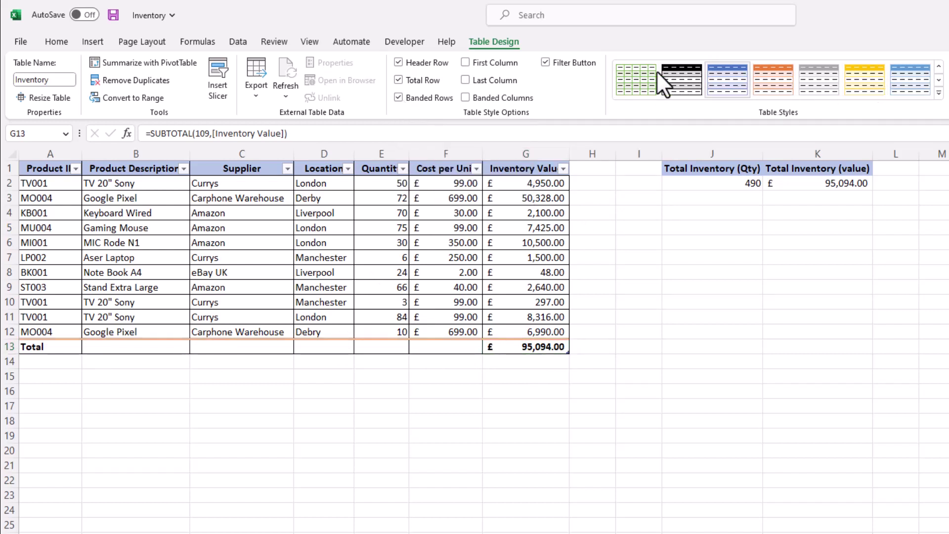
{"action": "left_click", "coordinate": [399, 97]}
{"action": "left_click", "coordinate": [466, 63]}
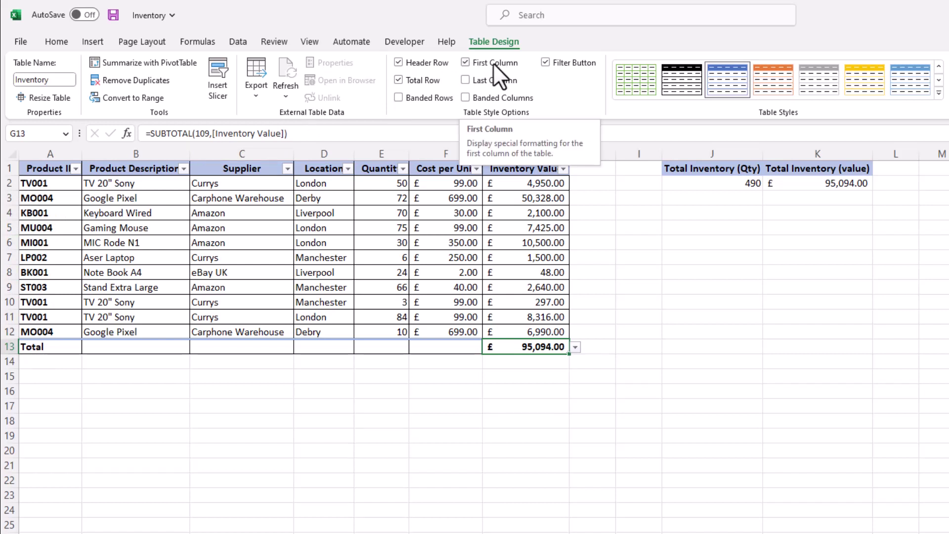
{"action": "left_click", "coordinate": [466, 79]}
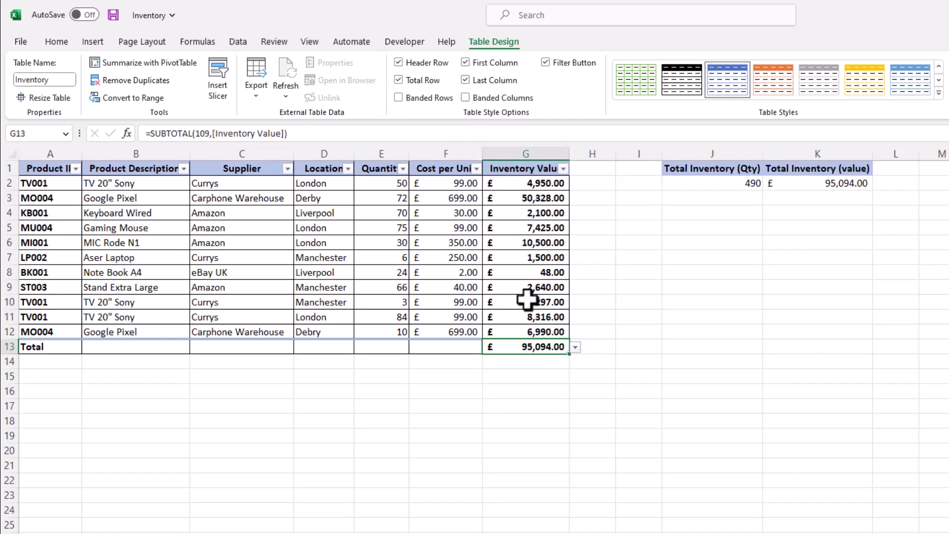
{"action": "left_click", "coordinate": [466, 98]}
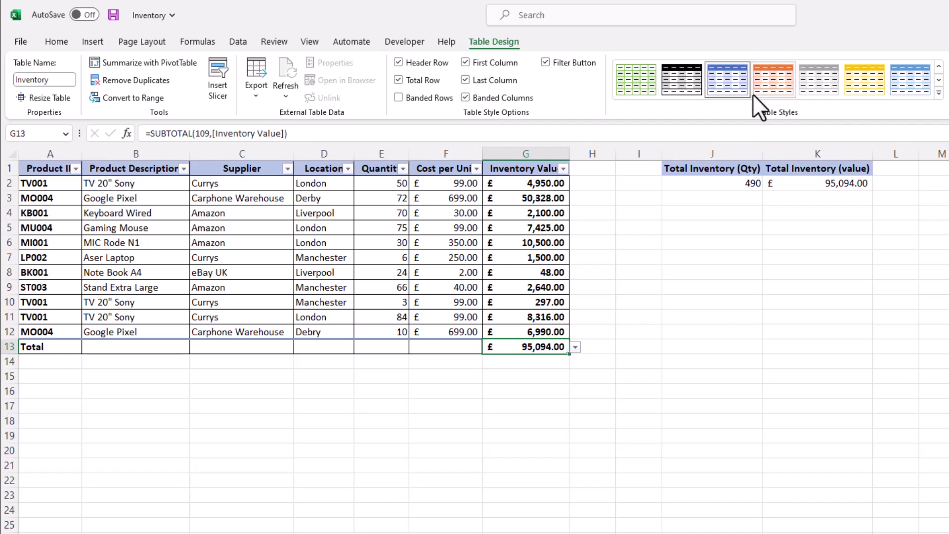
{"action": "left_click", "coordinate": [466, 97]}
{"action": "left_click", "coordinate": [465, 80]}
{"action": "left_click", "coordinate": [466, 62]}
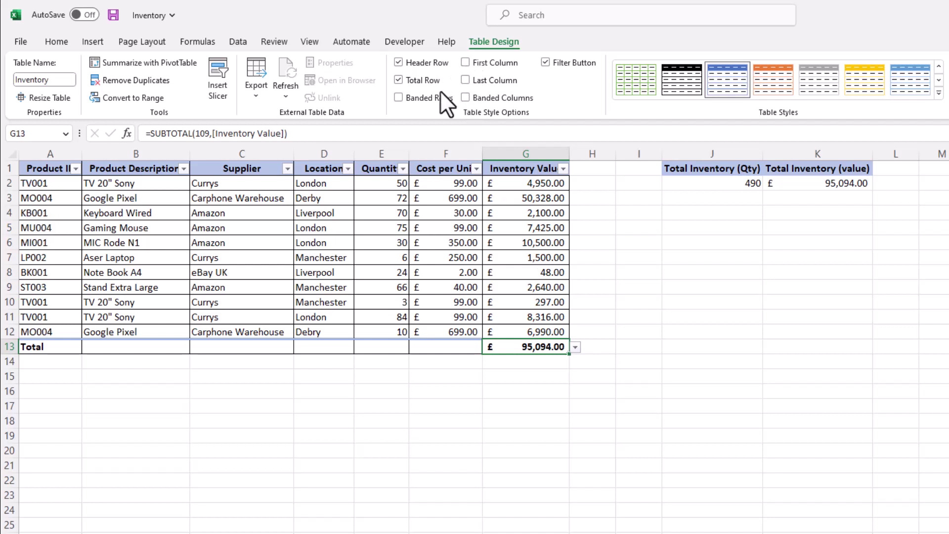
{"action": "left_click", "coordinate": [398, 98]}
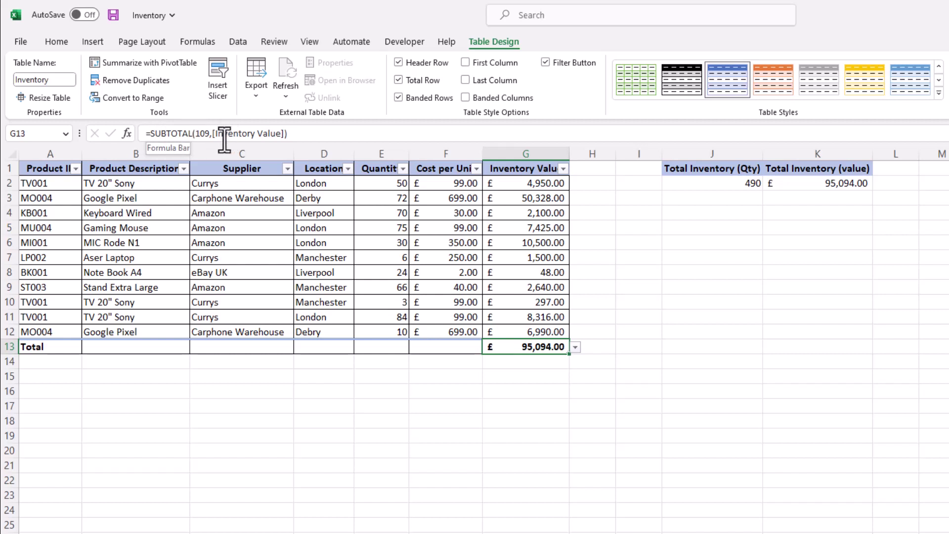
Retype the 9 in the Total row's SUBTOTAL(109,[Inventory Value]) function number.
{"action": "left_click", "coordinate": [207, 135]}
{"action": "key", "text": "BackSpace"}
{"action": "type", "text": "9"}
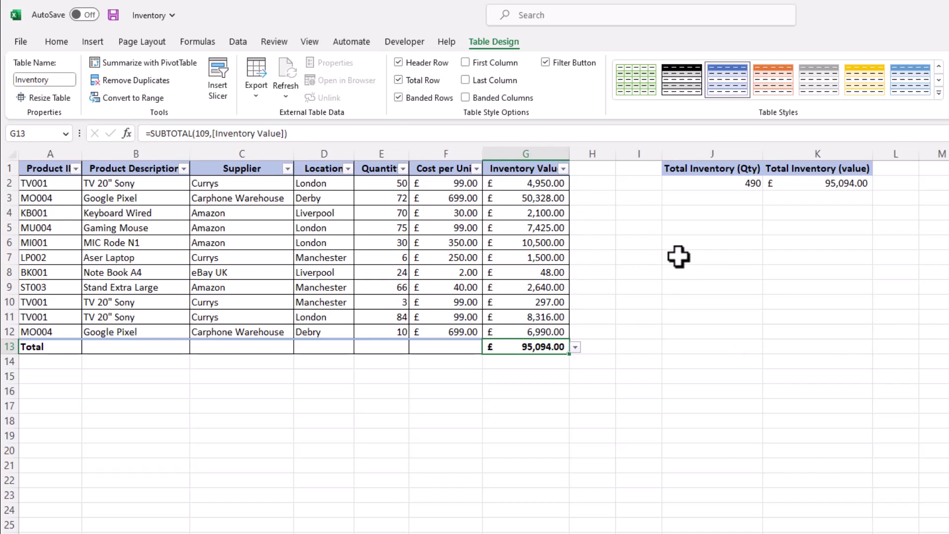
Start a formula in J5 reading =Inventory[ from the table autocomplete.
{"action": "left_click", "coordinate": [688, 227]}
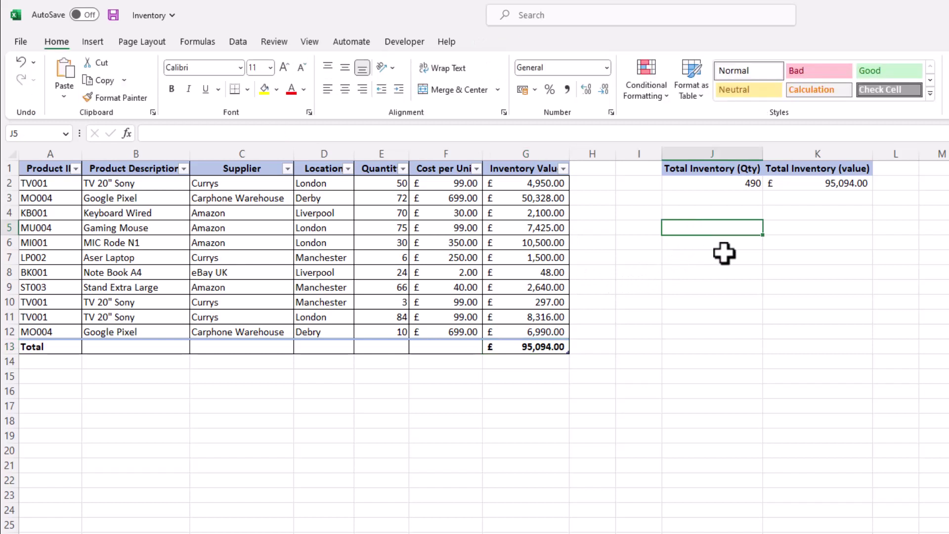
{"action": "type", "text": "="}
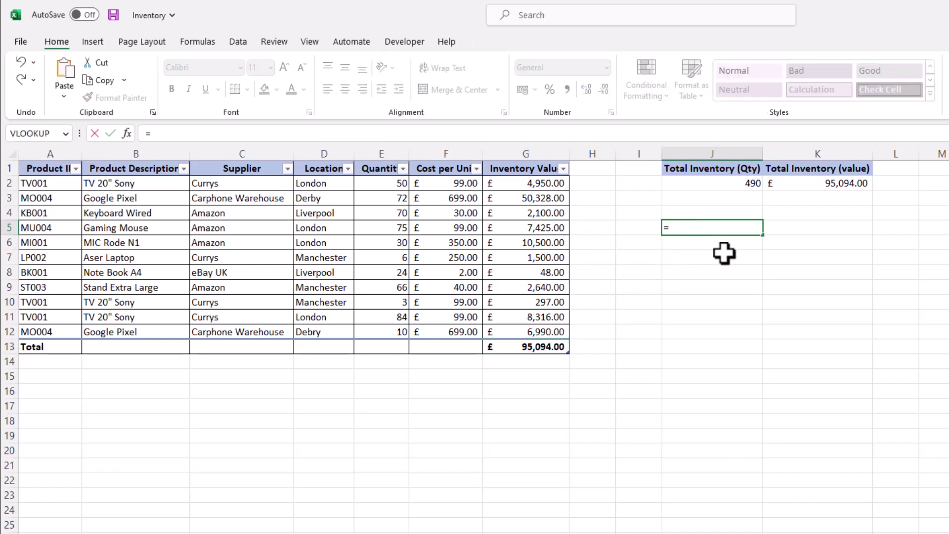
{"action": "type", "text": "inv"}
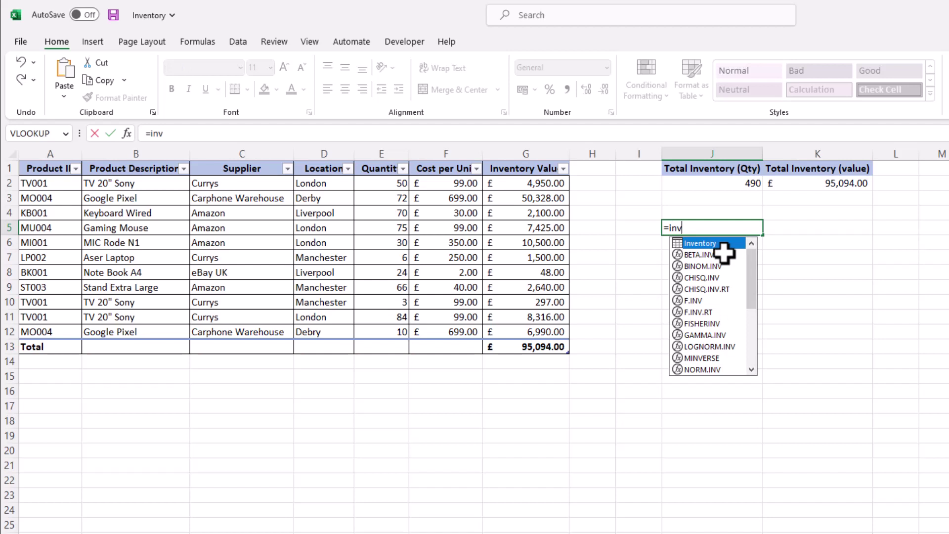
{"action": "key", "text": "Tab"}
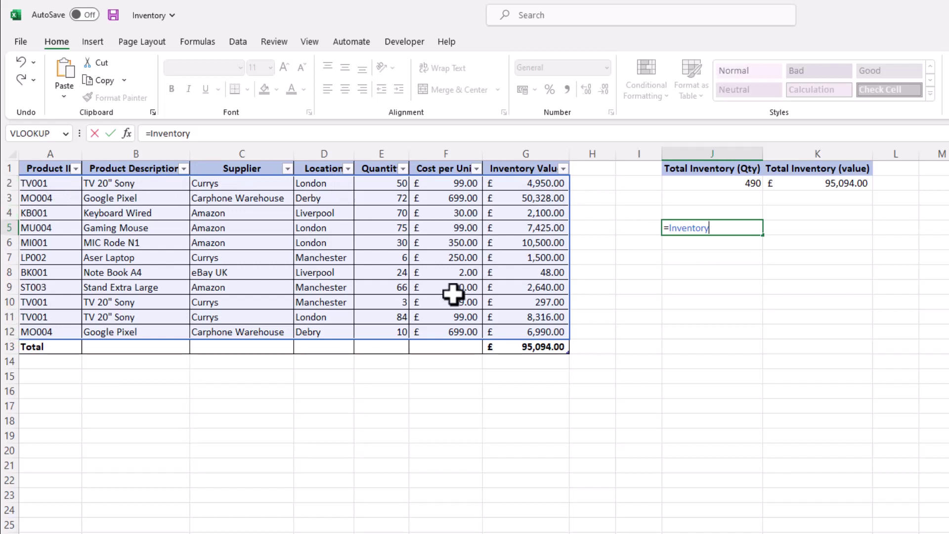
{"action": "type", "text": "["}
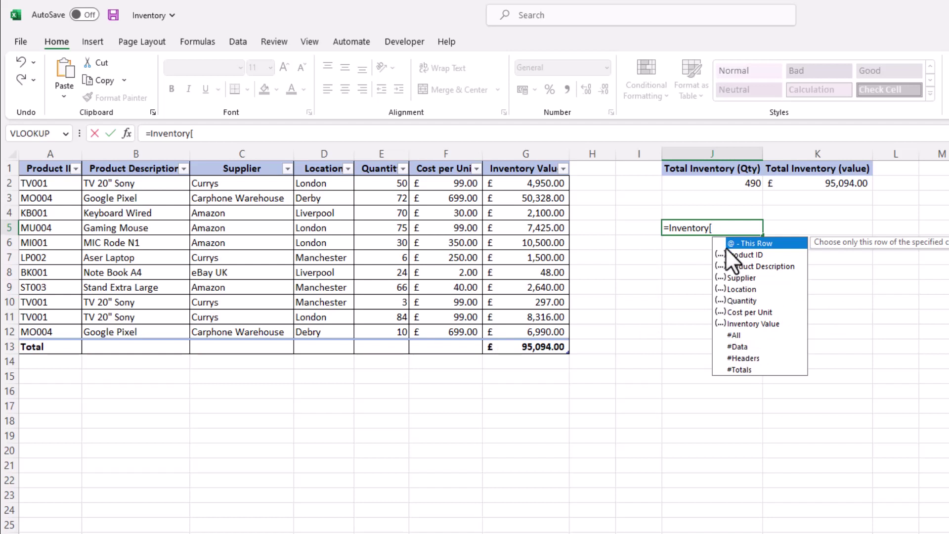
Try the #All specifier, then replace it with #Data, giving =Inventory[#Data.
{"action": "left_click", "coordinate": [735, 336]}
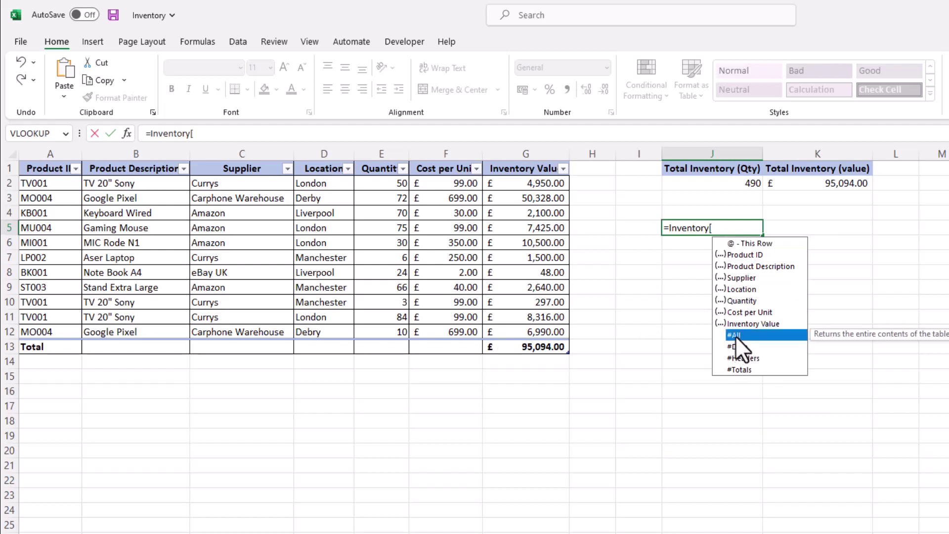
{"action": "double_click", "coordinate": [735, 334]}
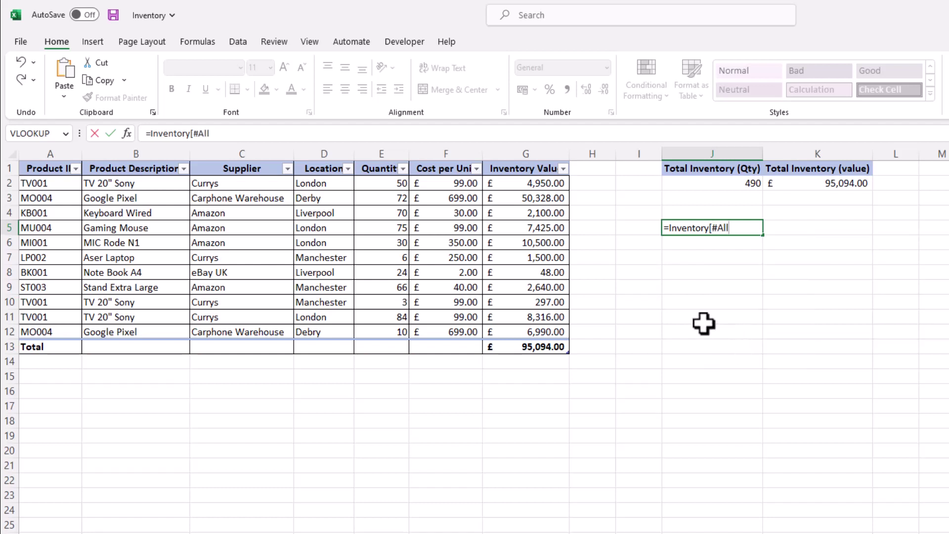
{"action": "key", "text": "BackSpace"}
{"action": "key", "text": "BackSpace"}
{"action": "key", "text": "BackSpace"}
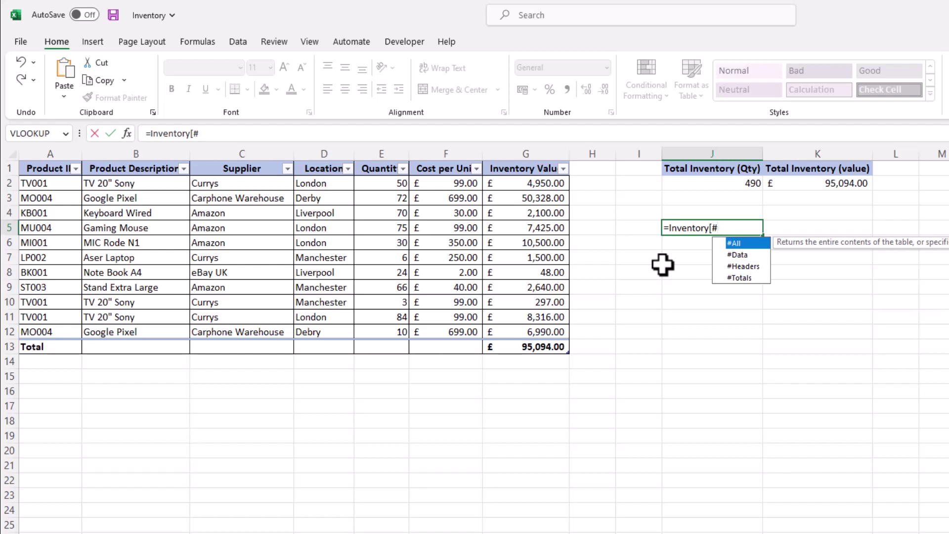
{"action": "left_click", "coordinate": [738, 254]}
{"action": "double_click", "coordinate": [737, 254]}
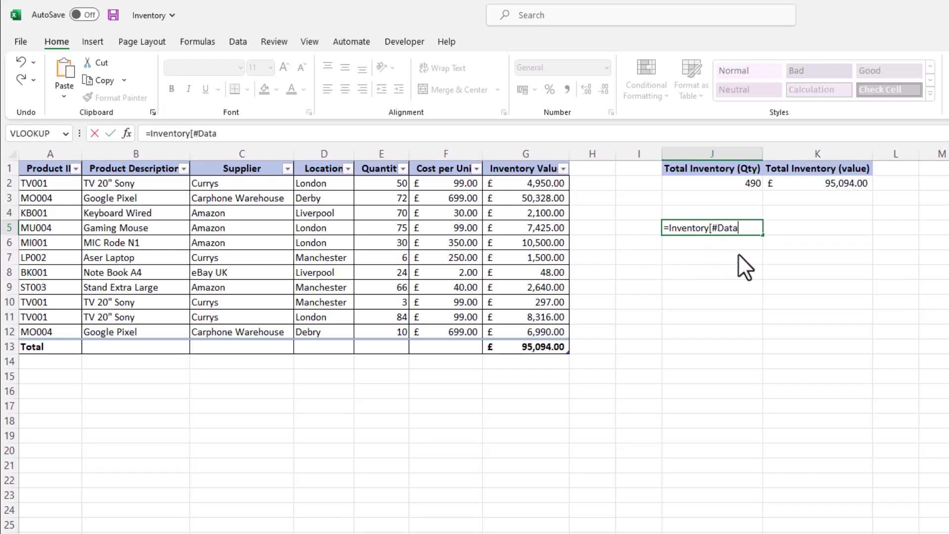
Clear the error from the unfinished #Data reference in J5, close the bracket, then trim it.
{"action": "key", "text": "Return"}
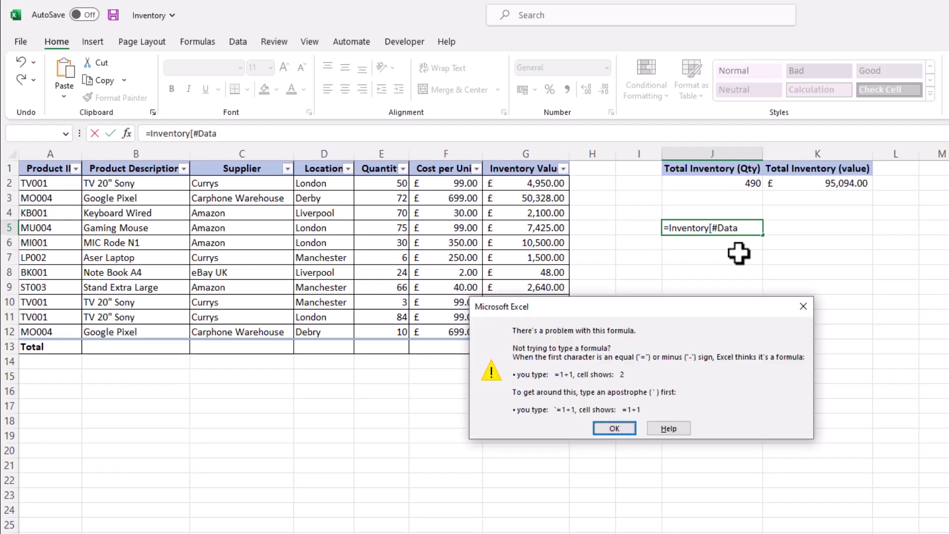
{"action": "left_click", "coordinate": [612, 428]}
{"action": "left_click", "coordinate": [747, 229]}
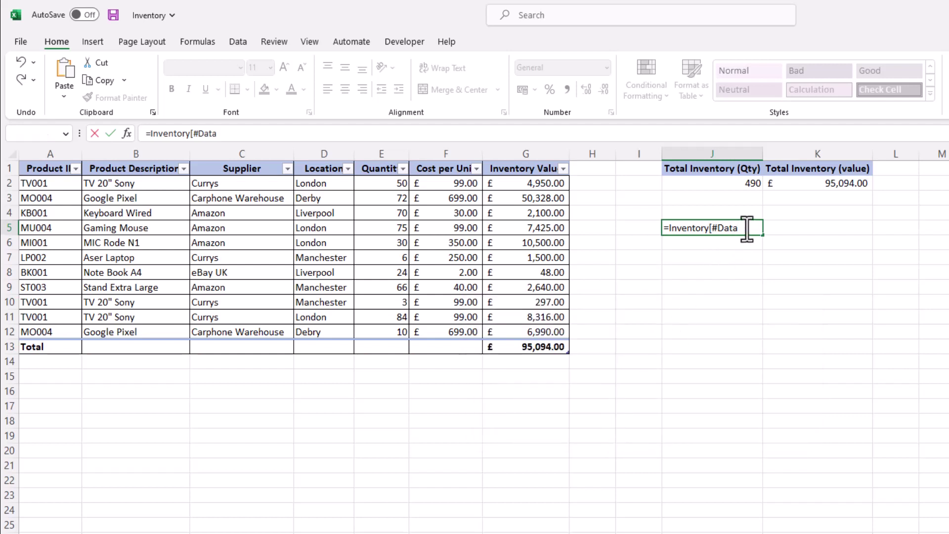
{"action": "type", "text": "]"}
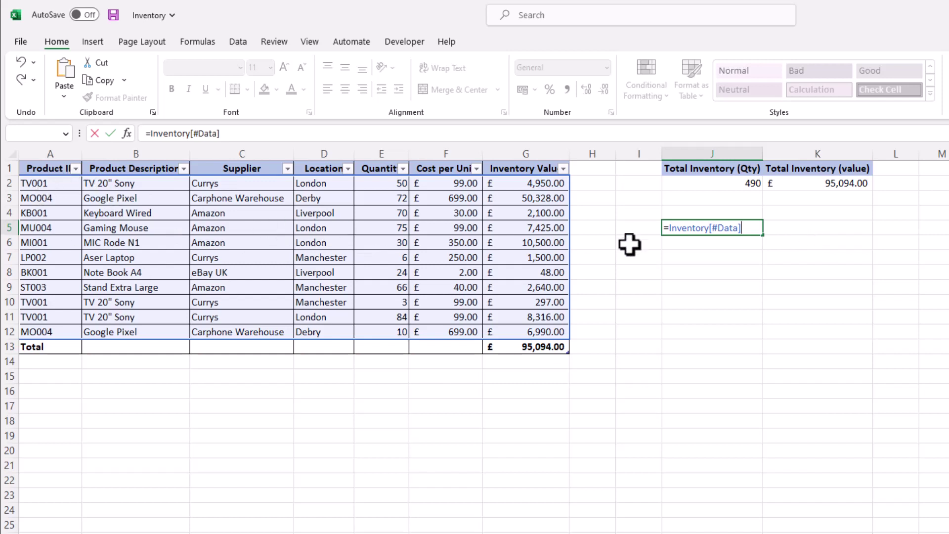
{"action": "key", "text": "BackSpace"}
{"action": "key", "text": "BackSpace"}
{"action": "key", "text": "BackSpace"}
{"action": "key", "text": "BackSpace"}
{"action": "key", "text": "BackSpace"}
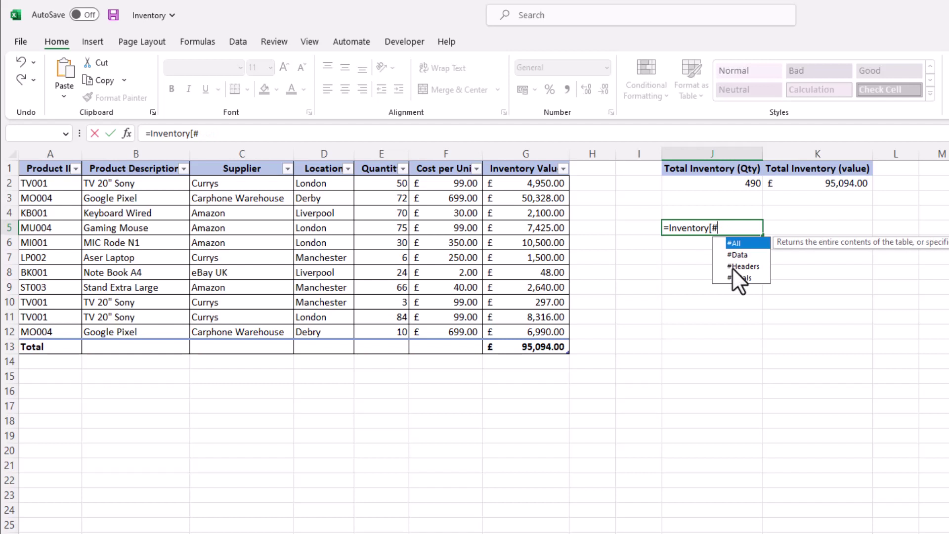
Try the #Headers section in J5's Inventory reference, then trim it again.
{"action": "left_click", "coordinate": [734, 266]}
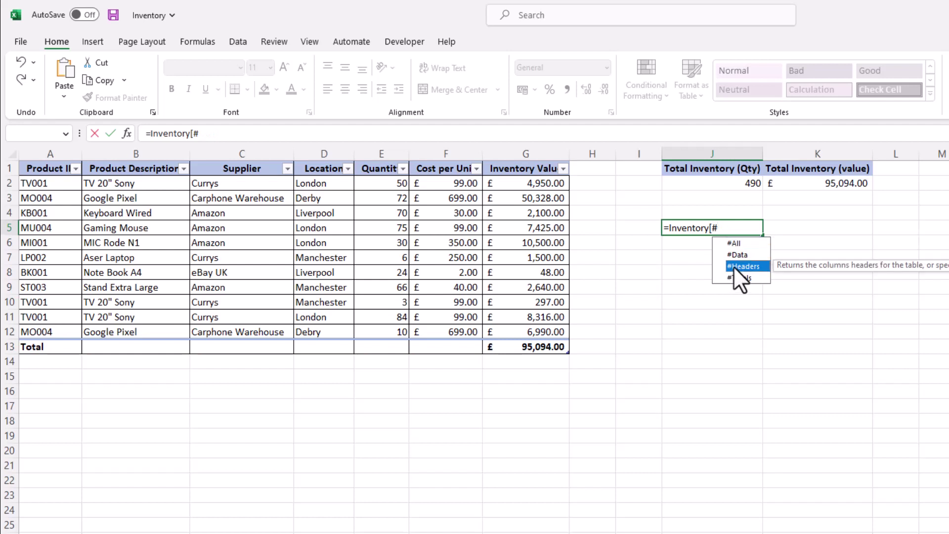
{"action": "double_click", "coordinate": [736, 266]}
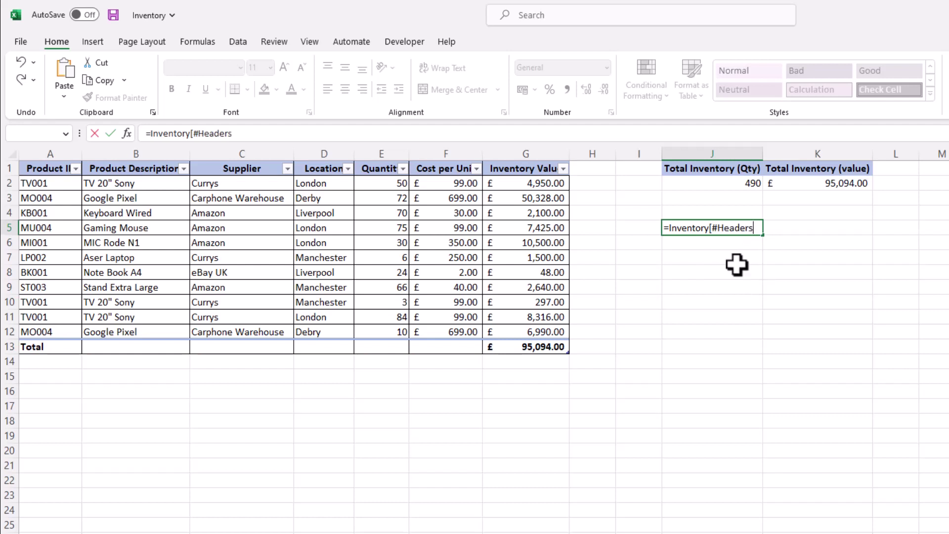
{"action": "type", "text": "]"}
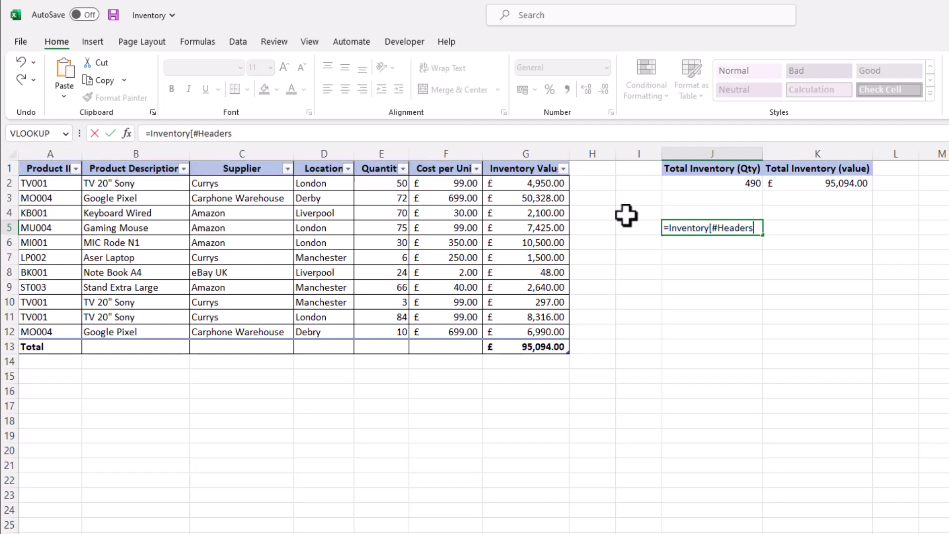
{"action": "key", "text": "BackSpace"}
{"action": "key", "text": "BackSpace"}
{"action": "key", "text": "BackSpace"}
{"action": "key", "text": "BackSpace"}
{"action": "key", "text": "BackSpace"}
{"action": "key", "text": "BackSpace"}
{"action": "key", "text": "BackSpace"}
{"action": "key", "text": "BackSpace"}
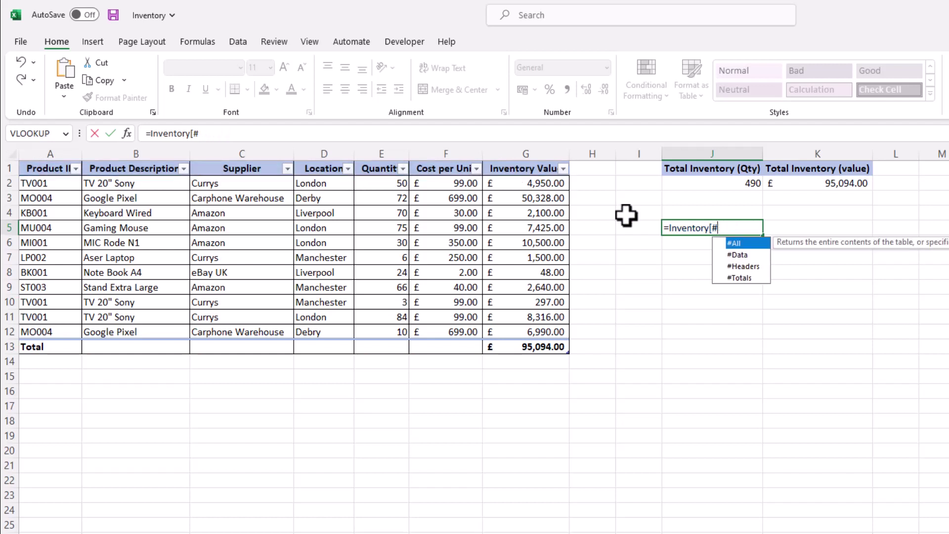
Complete J5 as =Inventory[#Totals] so Total, 0, 0 spills across J5:L5.
{"action": "double_click", "coordinate": [737, 278]}
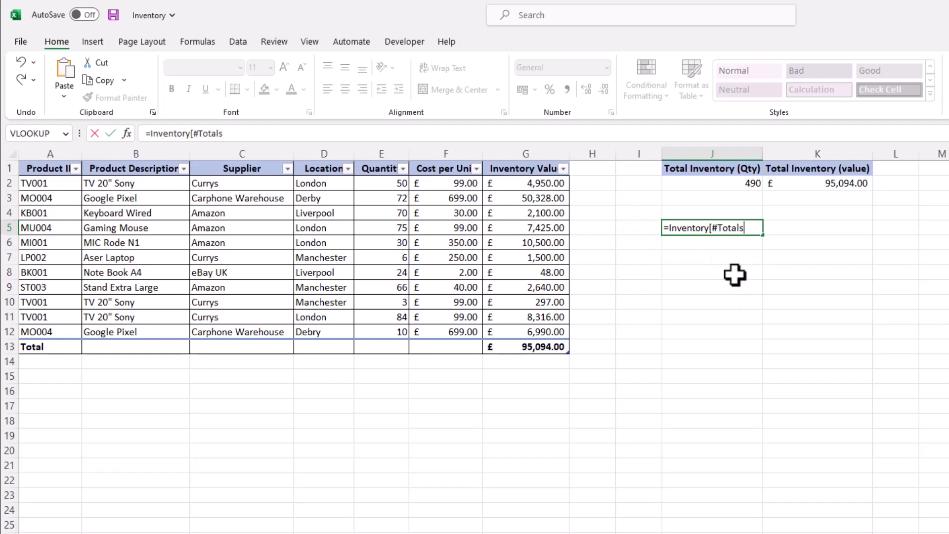
{"action": "type", "text": "]"}
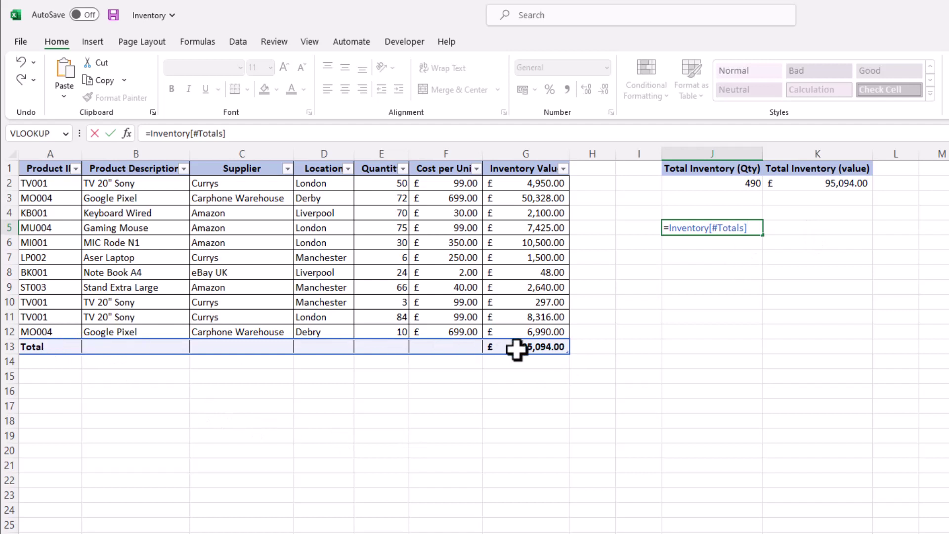
{"action": "key", "text": "Return"}
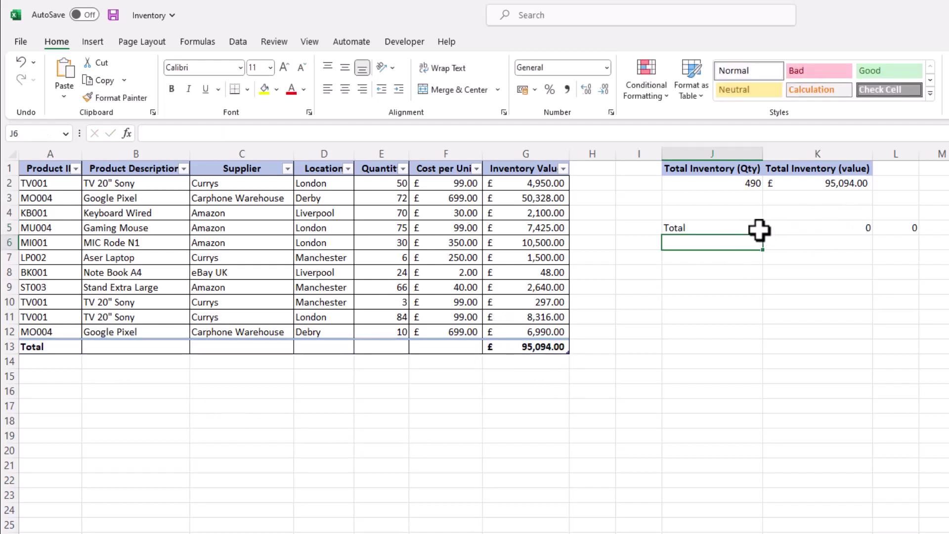
{"action": "left_click_drag", "start_coordinate": [714, 226], "coordinate": [948, 228]}
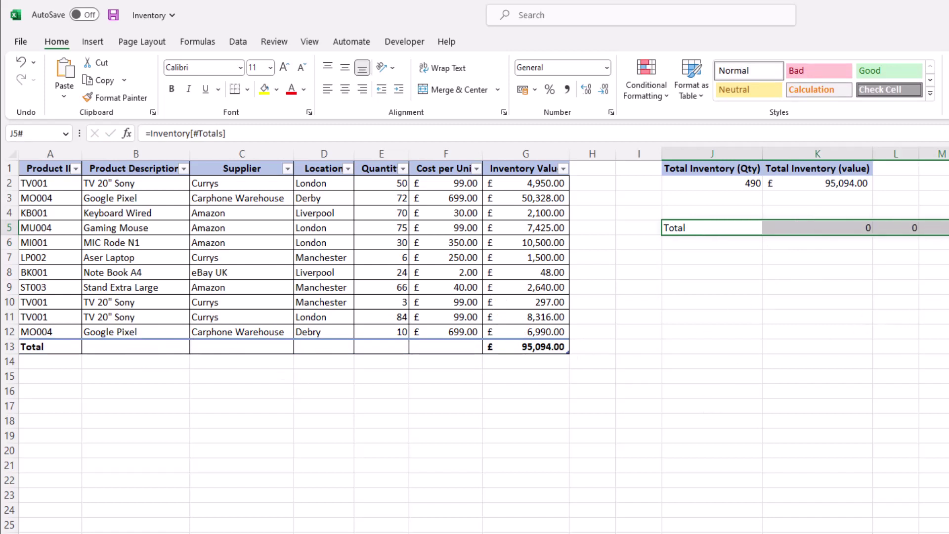
Insert a blank table row at row 12, above Google Pixel.
{"action": "left_click", "coordinate": [307, 390]}
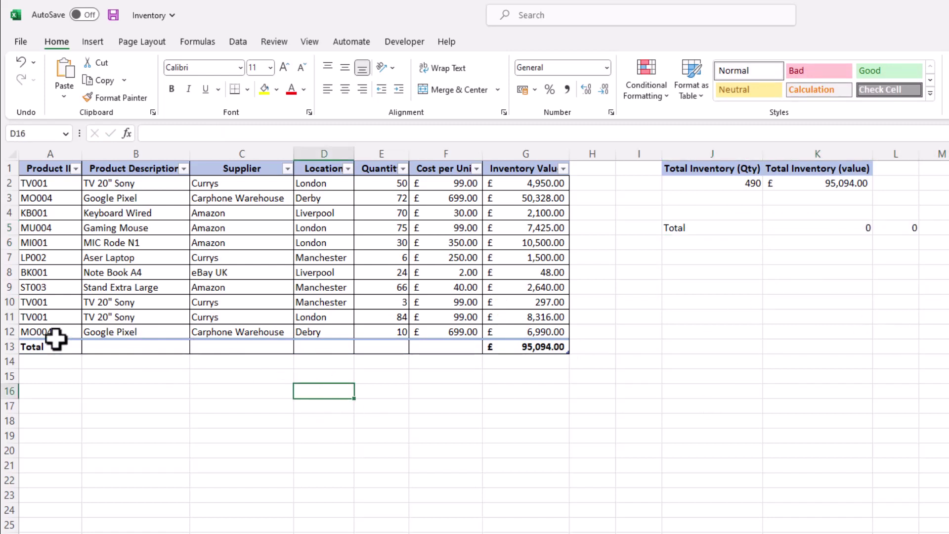
{"action": "left_click", "coordinate": [6, 332]}
{"action": "right_click", "coordinate": [6, 333]}
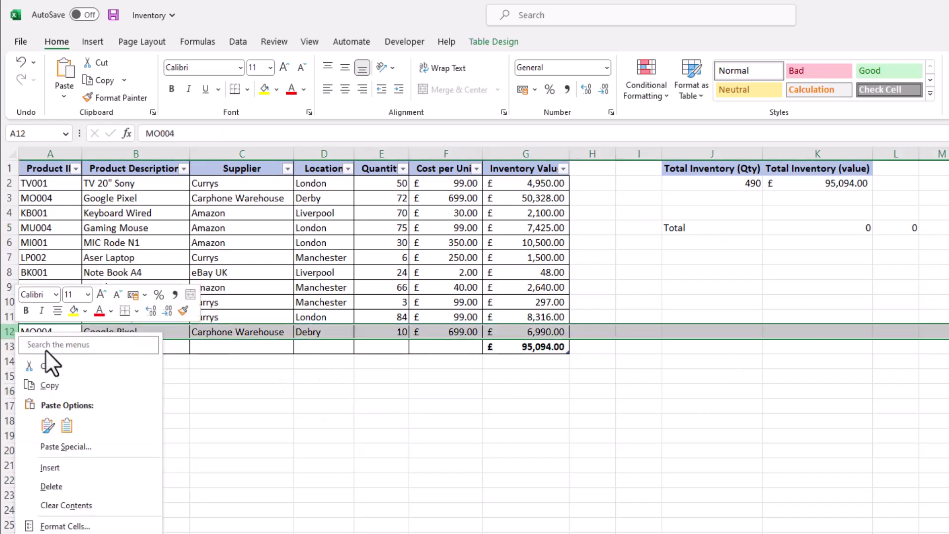
{"action": "left_click", "coordinate": [92, 467]}
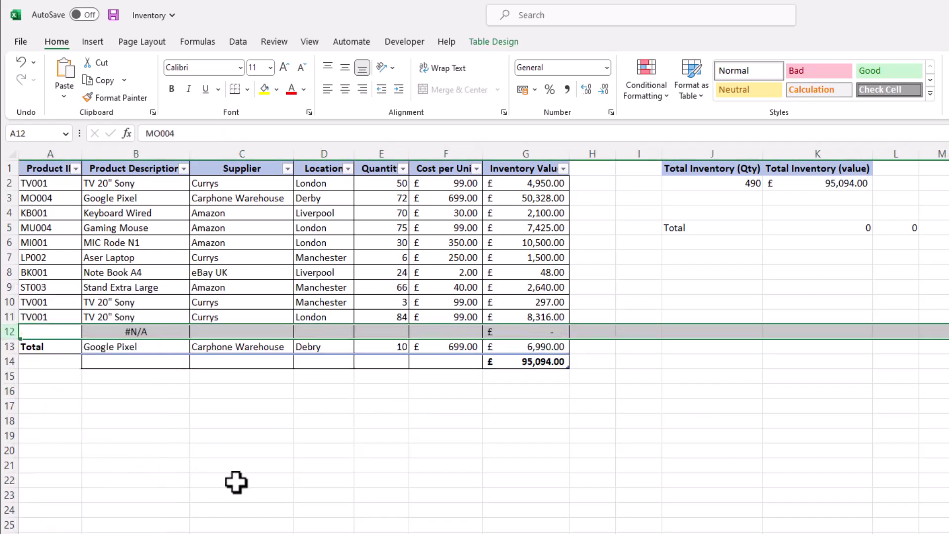
Fill row 12 with TV002, supplier Currys, location London, quantity 10 and unit cost 150.
{"action": "left_click", "coordinate": [51, 331]}
{"action": "type", "text": "TV002"}
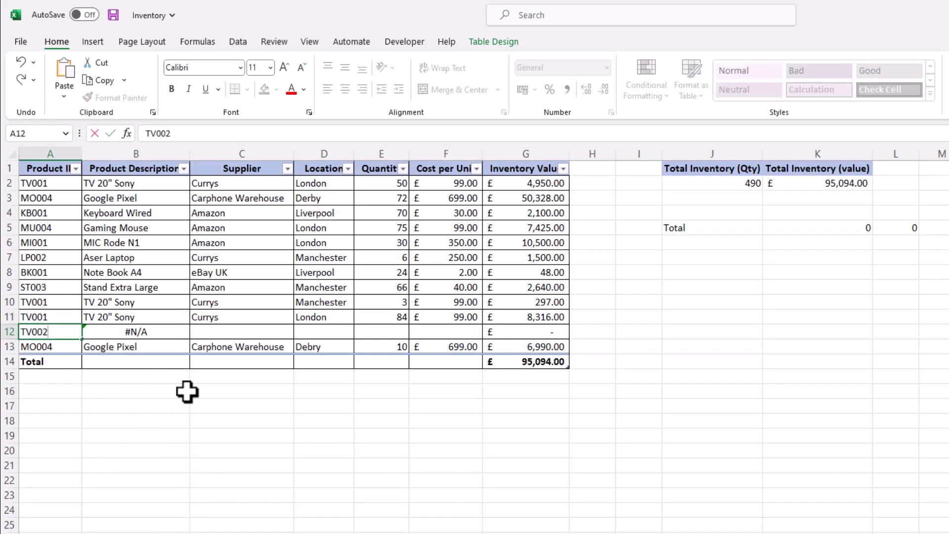
{"action": "key", "text": "Tab"}
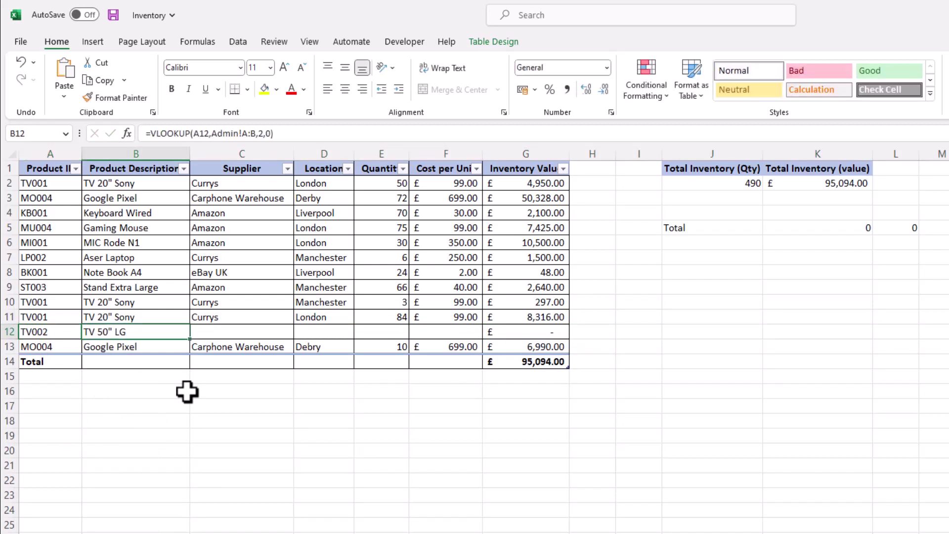
{"action": "key", "text": "Tab"}
{"action": "type", "text": "Currys"}
{"action": "key", "text": "Tab"}
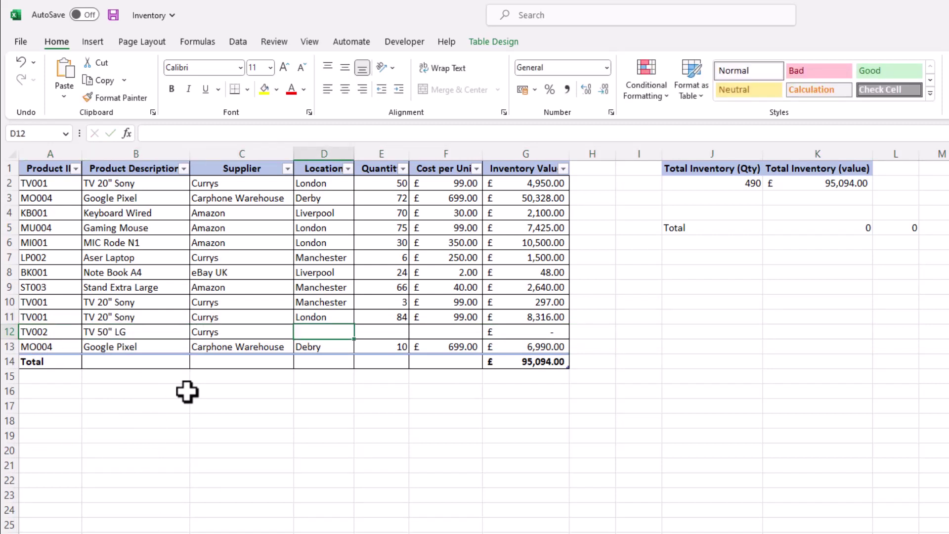
{"action": "type", "text": "London"}
{"action": "key", "text": "Tab"}
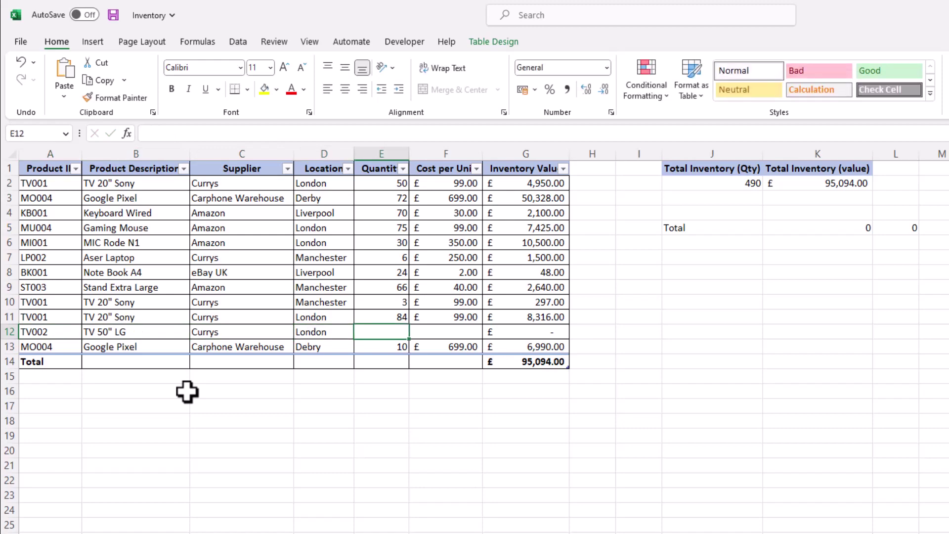
{"action": "type", "text": "10"}
{"action": "key", "text": "Tab"}
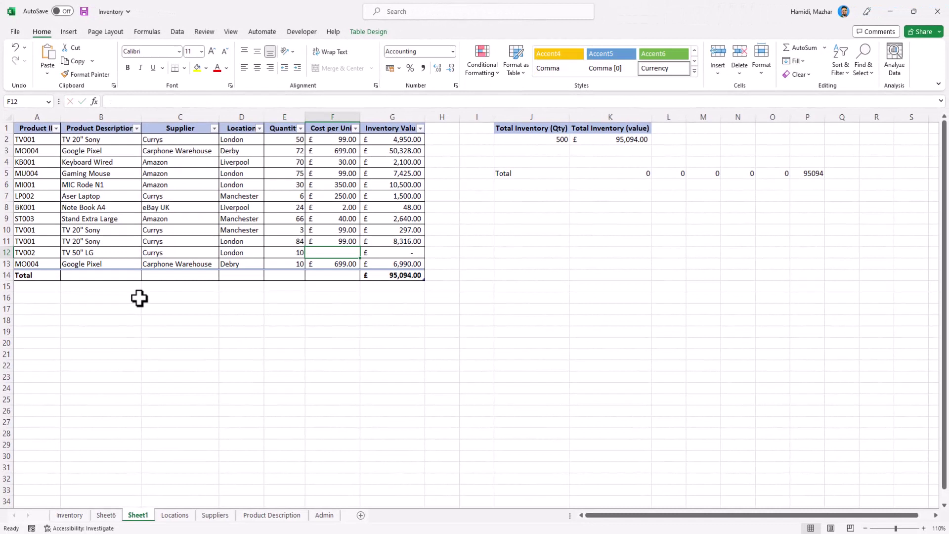
{"action": "type", "text": "150"}
{"action": "key", "text": "Return"}
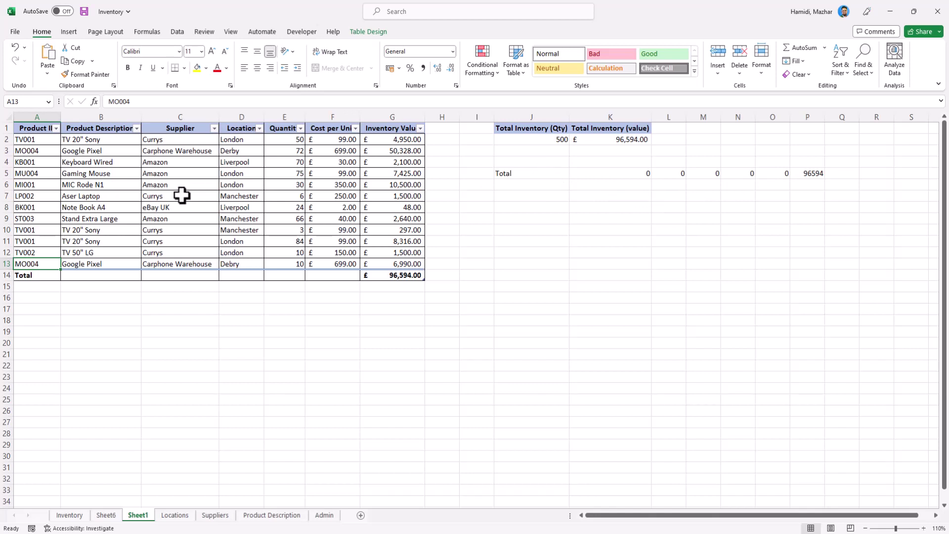
{"action": "left_click", "coordinate": [522, 174]}
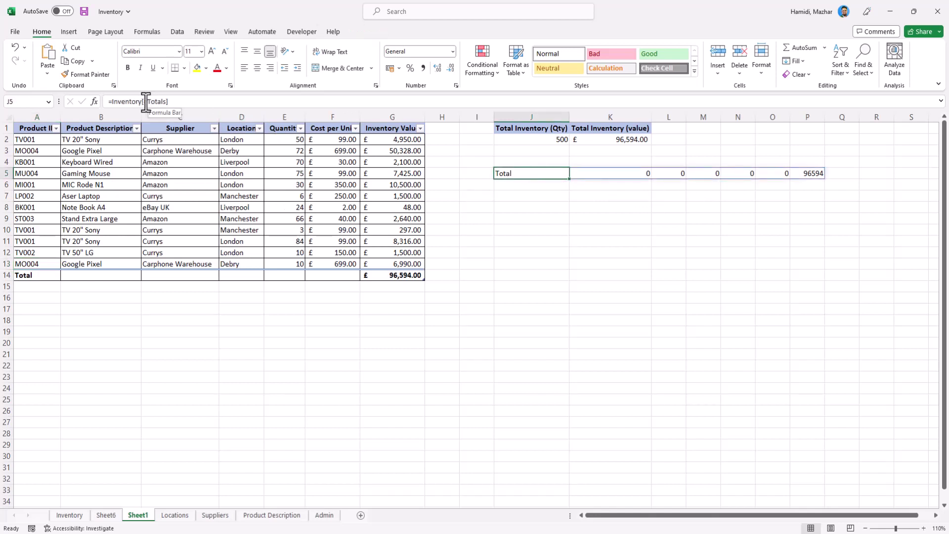